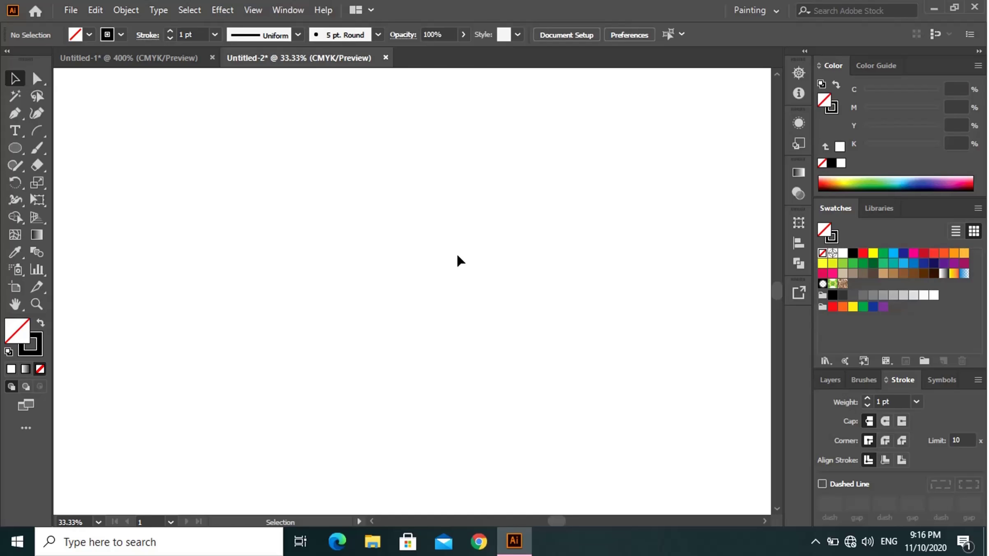
# Activate the Ellipse Tool with the L shortcut on the blank artboard.
pyautogui.press('l')
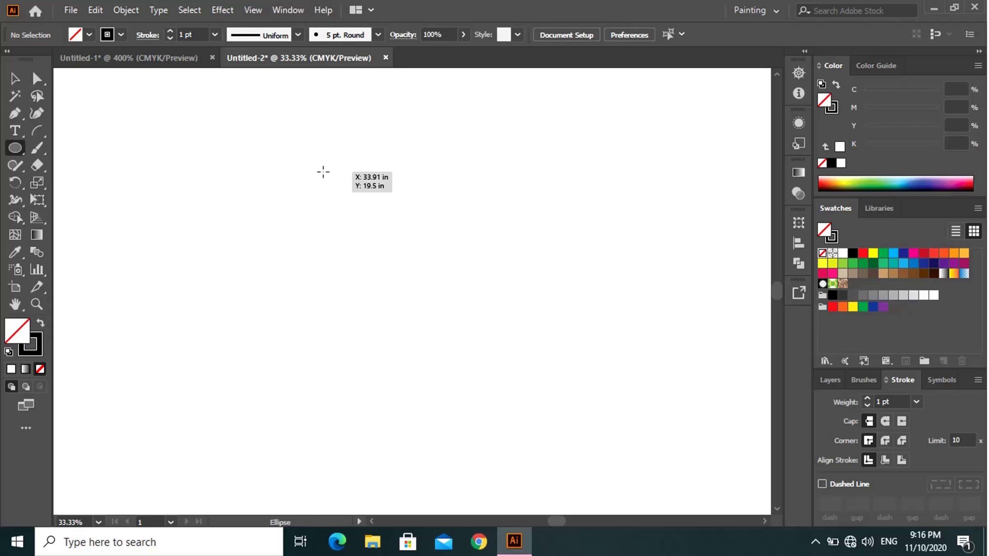
# Draw a circle outline and shift it further left on the artboard.
pyautogui.moveTo(323, 171); pyautogui.dragTo(496, 416)
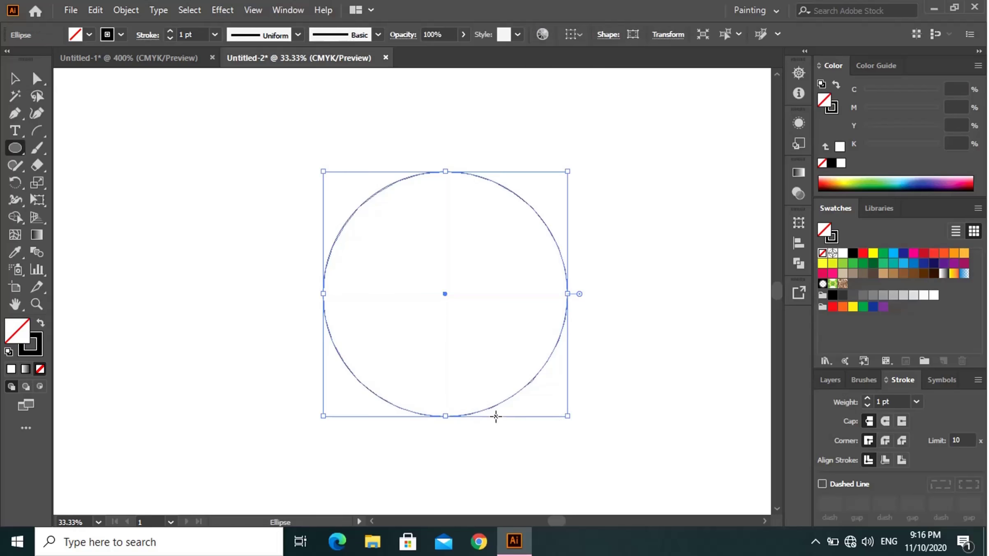
pyautogui.click(15, 78)
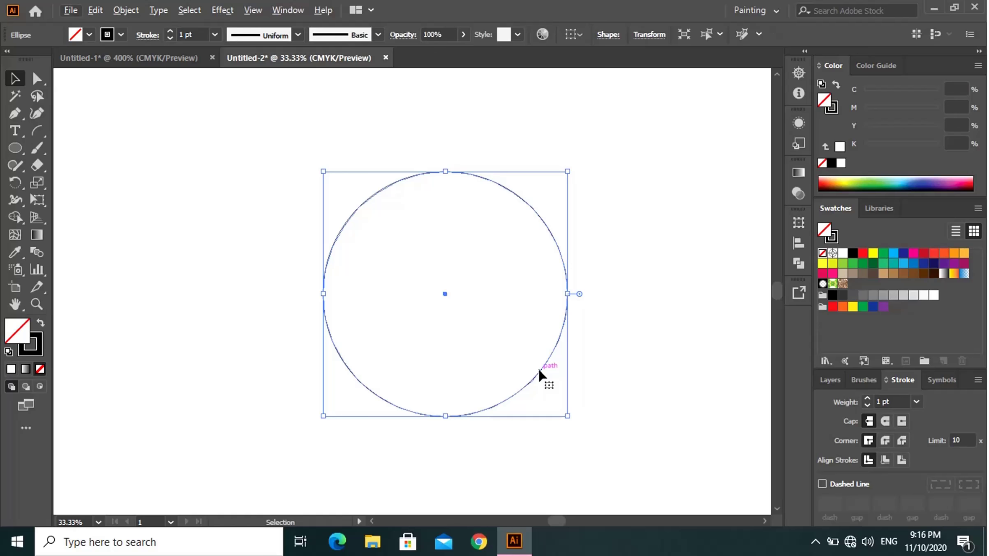
pyautogui.moveTo(537, 368); pyautogui.dragTo(448, 362)
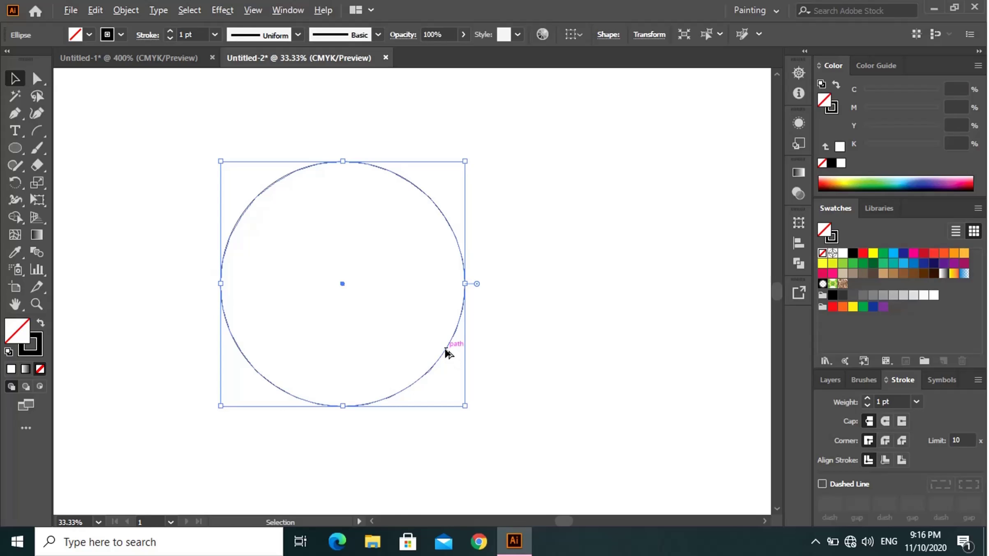
# Alt-drag overlapping copies of the circle to the right and below the pair.
pyautogui.moveTo(448, 352); pyautogui.dragTo(571, 376)
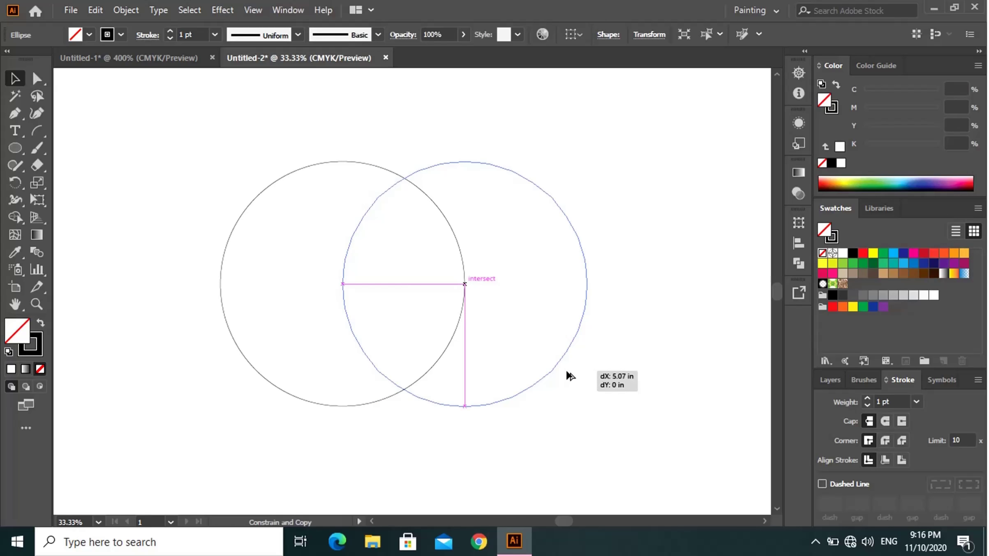
pyautogui.moveTo(567, 371); pyautogui.dragTo(566, 373)
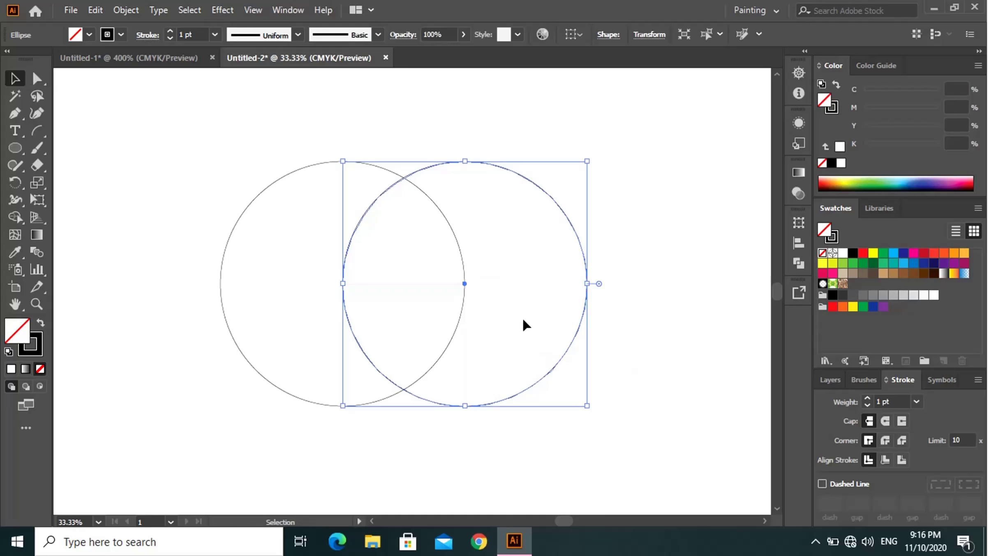
pyautogui.keyDown('alt'); pyautogui.scroll(-1, 486, 237); pyautogui.keyUp('alt')
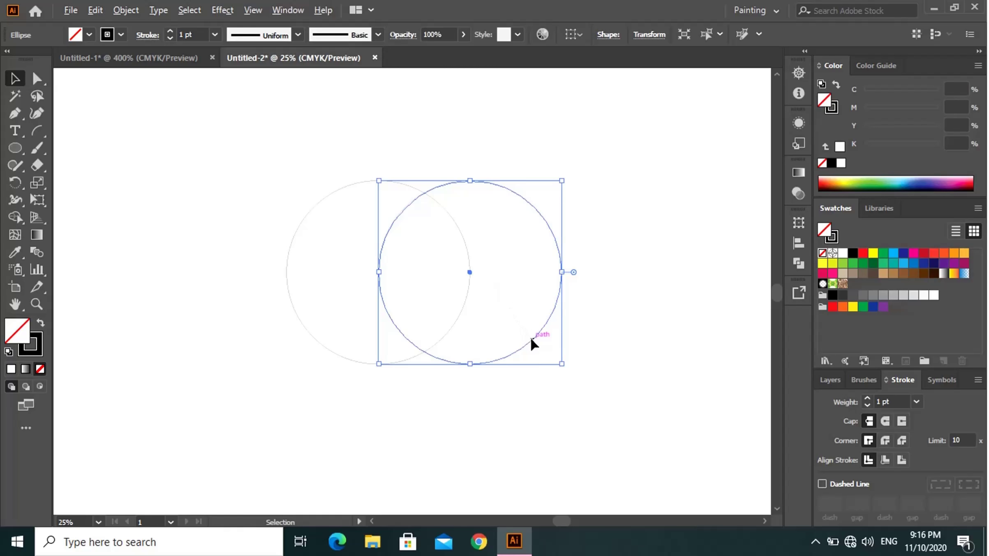
pyautogui.moveTo(529, 338); pyautogui.dragTo(492, 423)
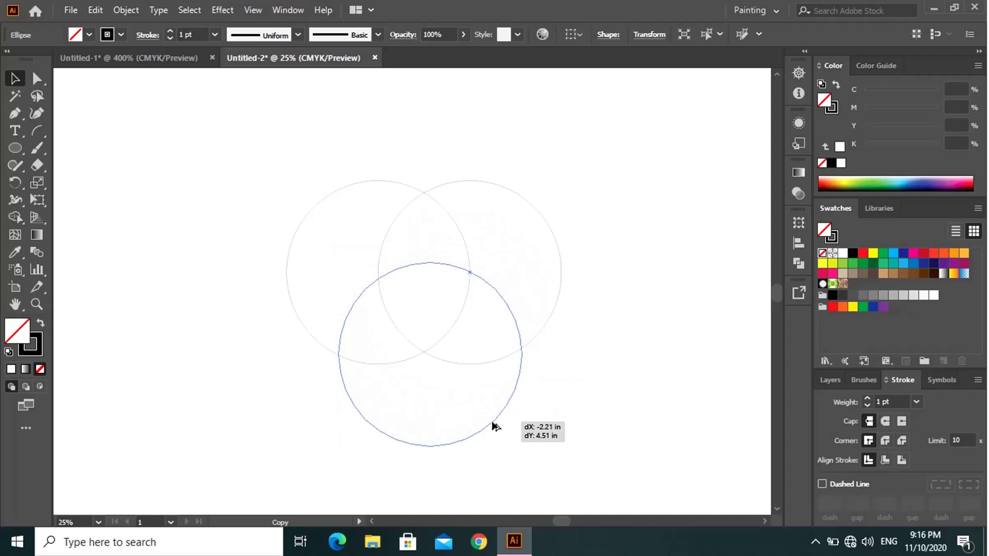
pyautogui.moveTo(494, 426); pyautogui.dragTo(494, 424)
pyautogui.click(598, 226)
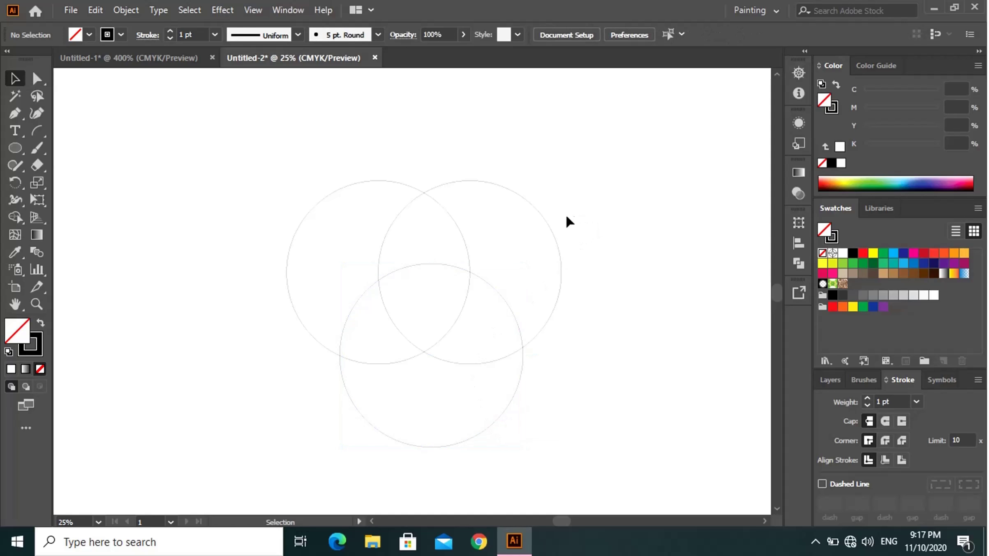
# Group the two upper circles with Ctrl+G.
pyautogui.moveTo(532, 137); pyautogui.dragTo(356, 224)
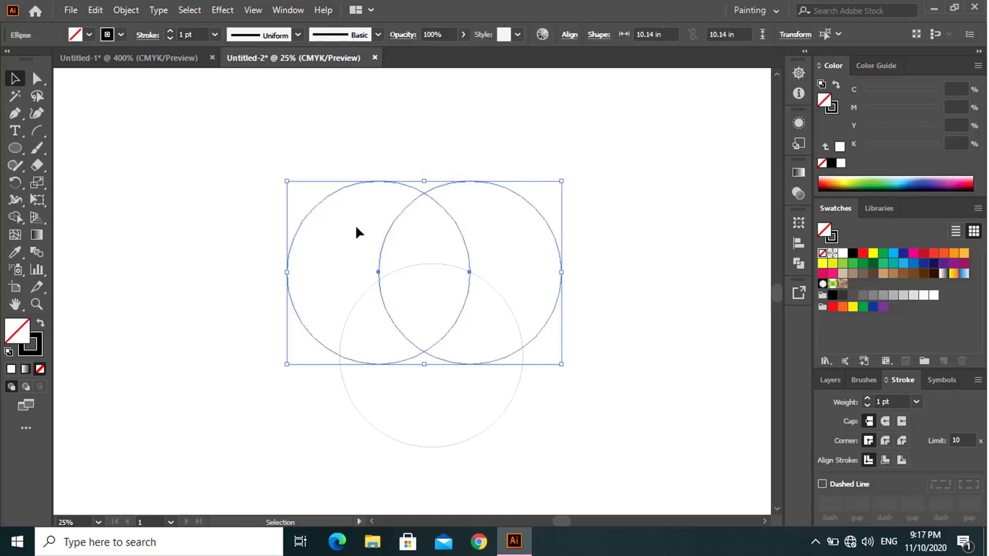
pyautogui.hotkey('ctrl', 'g')
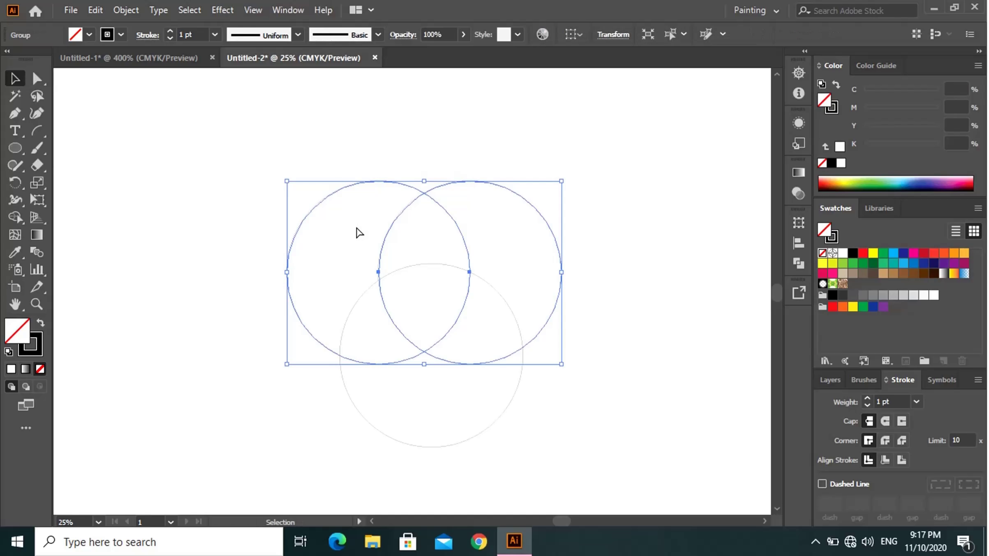
pyautogui.click(584, 216)
# Horizontally centre the bottom circle beneath the grouped top pair.
pyautogui.moveTo(595, 147); pyautogui.dragTo(240, 377)
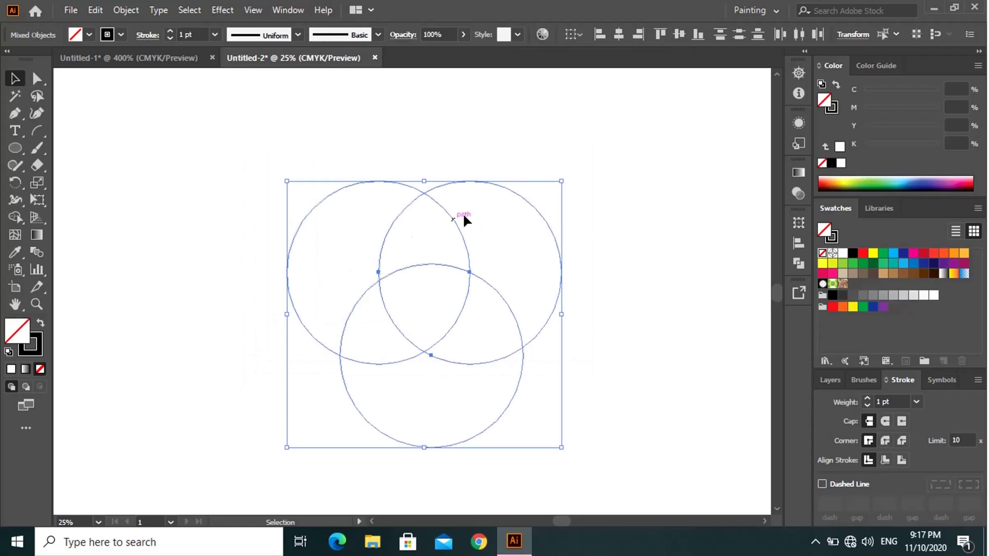
pyautogui.click(616, 35)
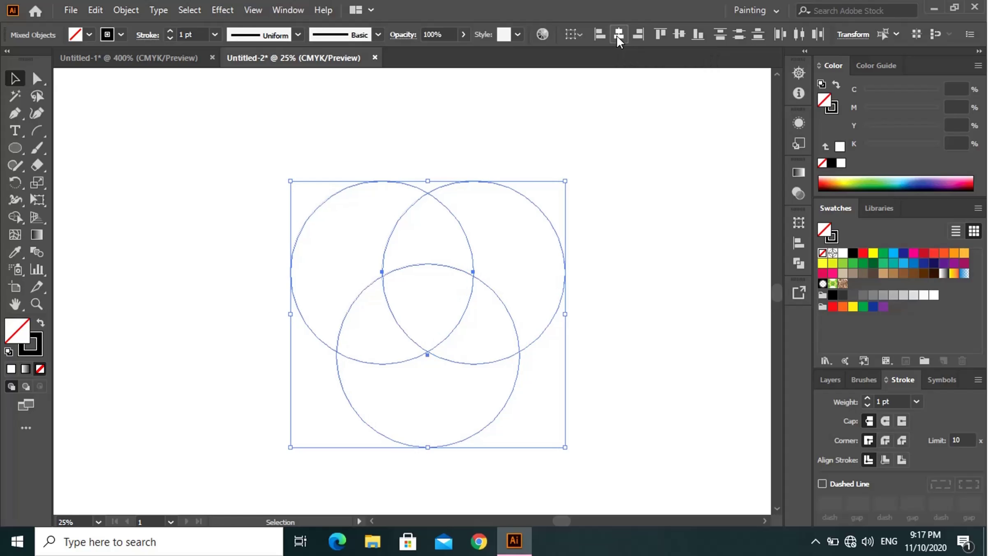
pyautogui.click(586, 185)
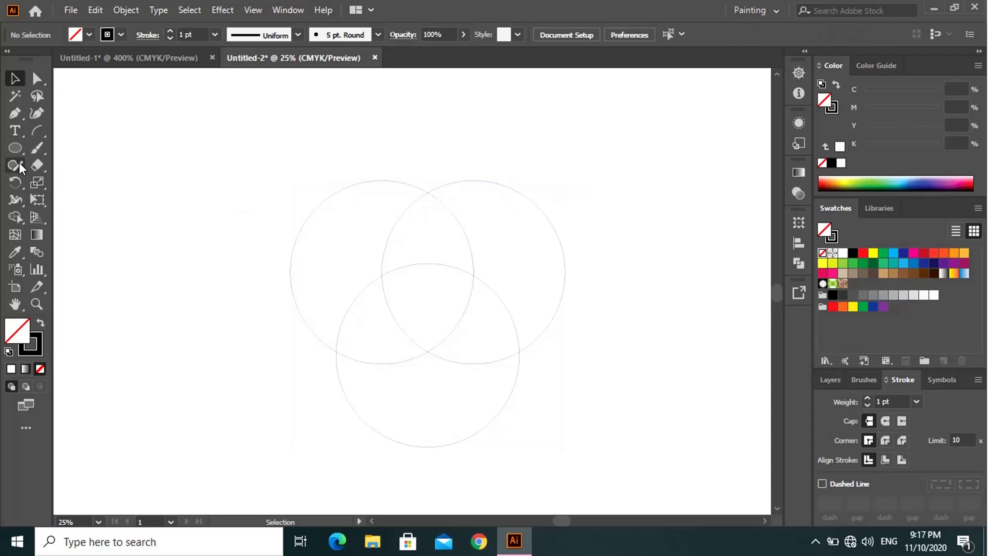
# Draw a 10.14 in circle outward from the centre of the cluster.
pyautogui.click(14, 148)
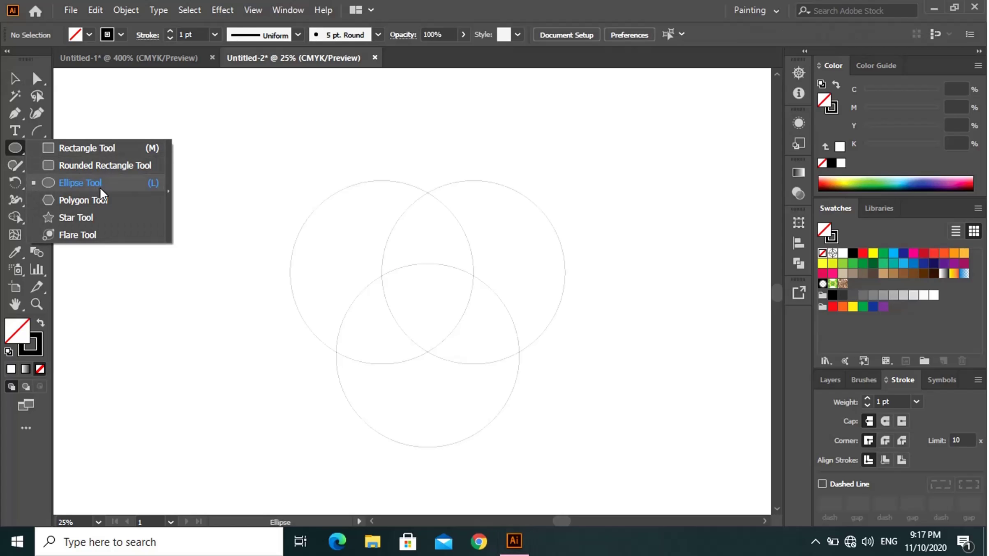
pyautogui.click(101, 185)
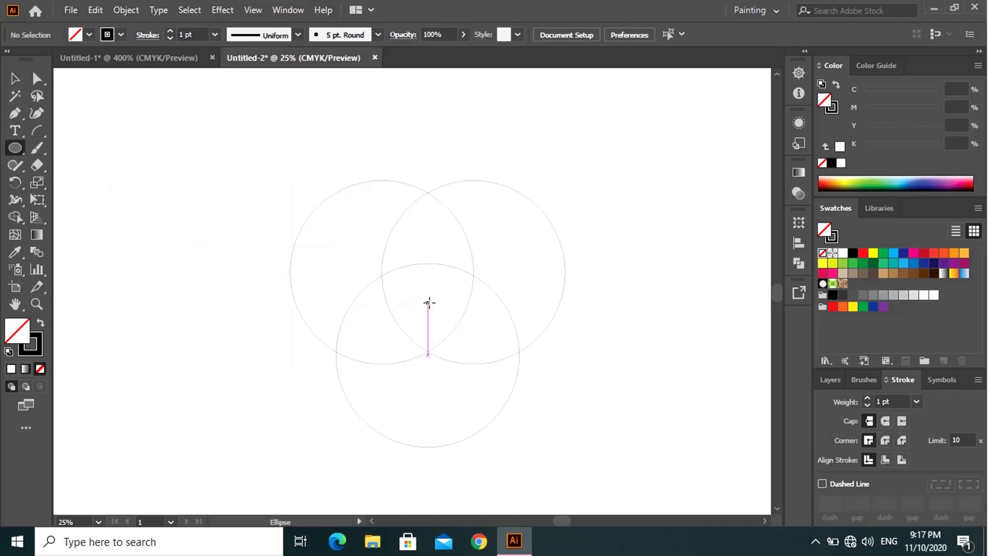
pyautogui.moveTo(428, 303)
pyautogui.mouseDown()
pyautogui.moveTo(463, 338)
pyautogui.moveTo(510, 356)
pyautogui.mouseUp()
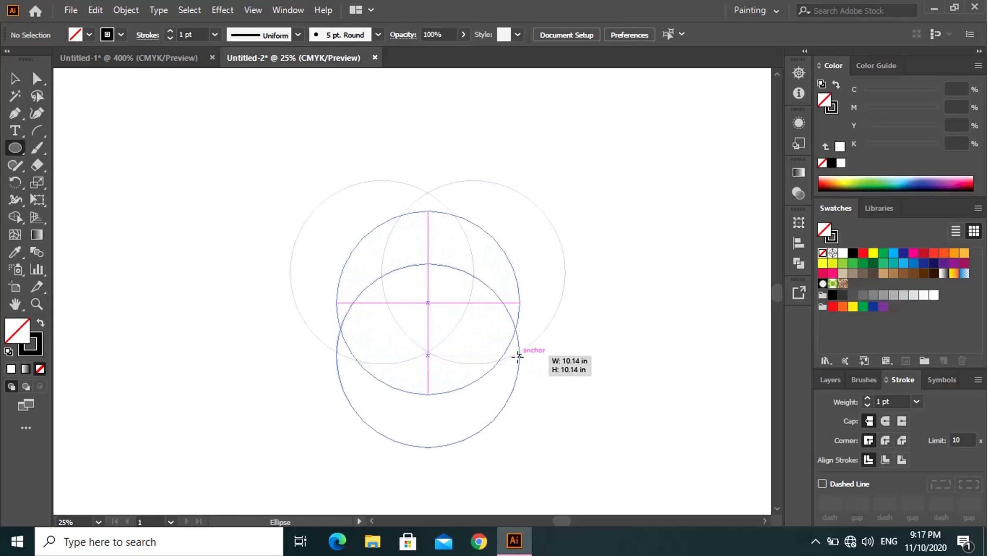
pyautogui.moveTo(509, 356); pyautogui.dragTo(519, 353)
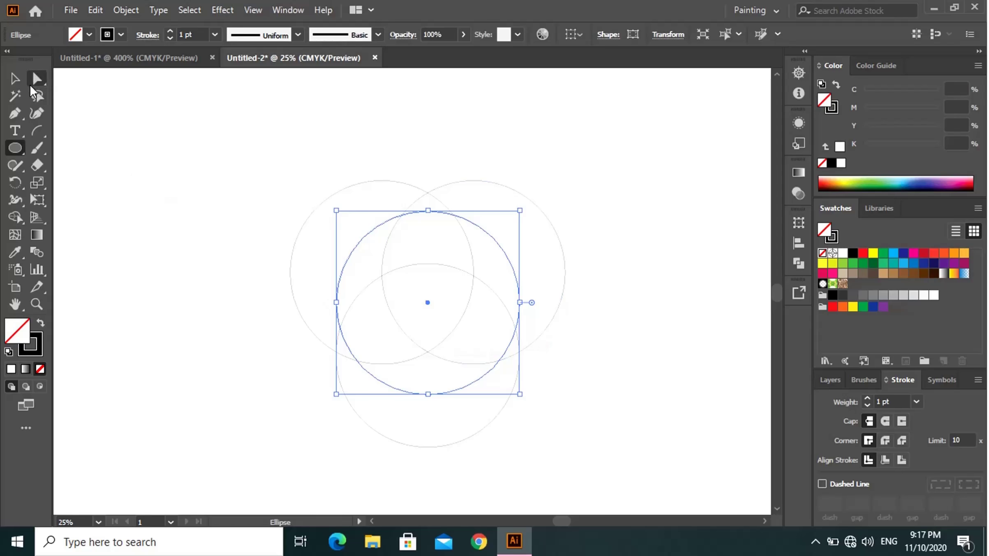
# Select all four circles together.
pyautogui.click(17, 80)
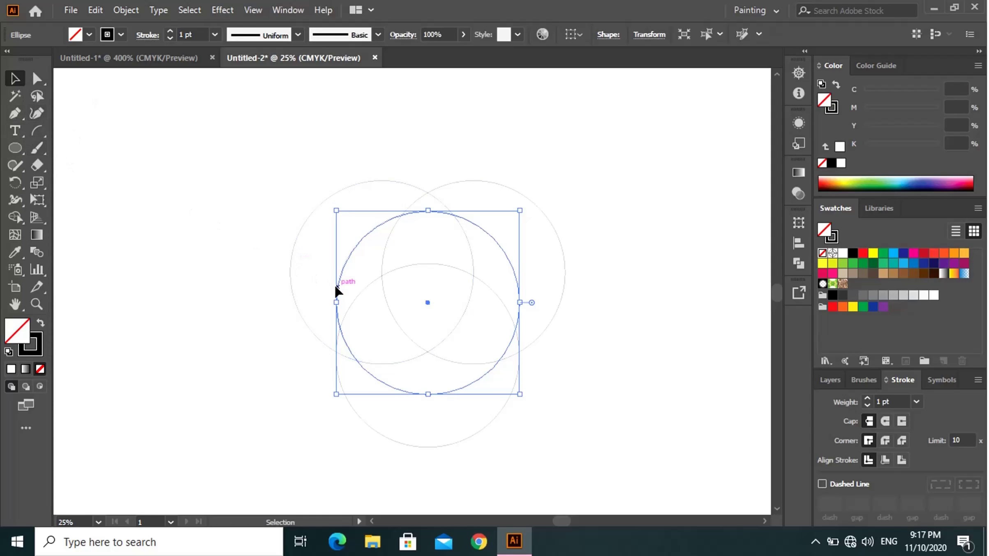
pyautogui.scroll(1, 378, 289)
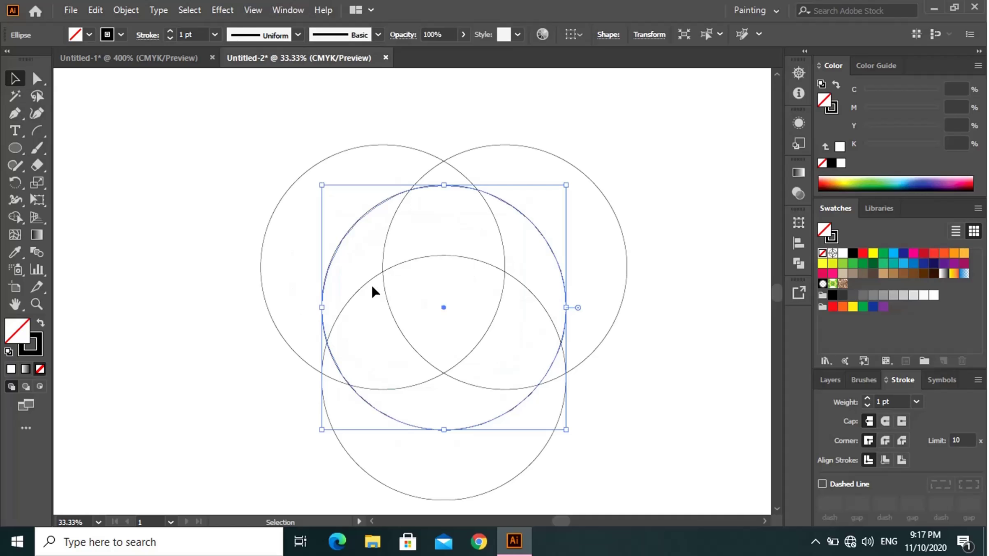
pyautogui.click(170, 214)
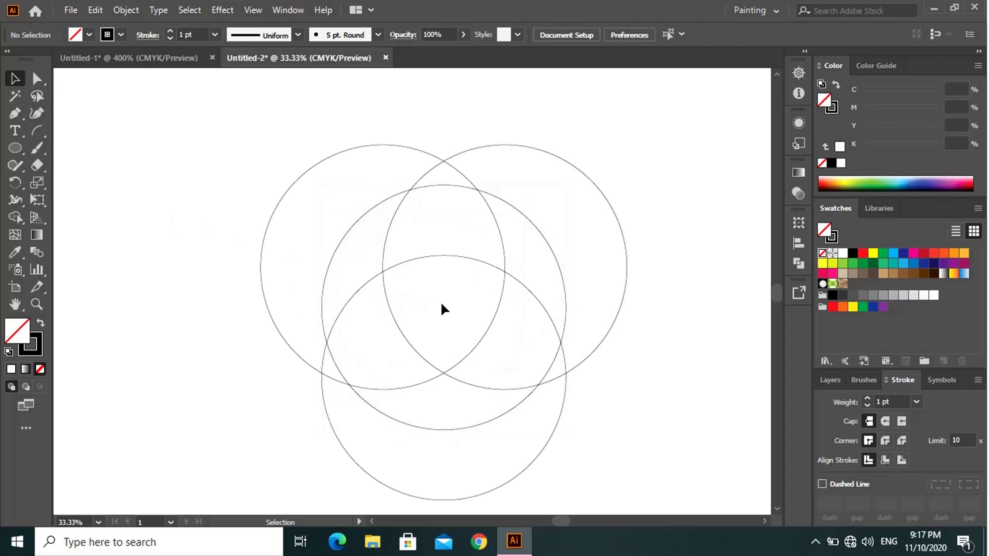
pyautogui.scroll(-1, 354, 204)
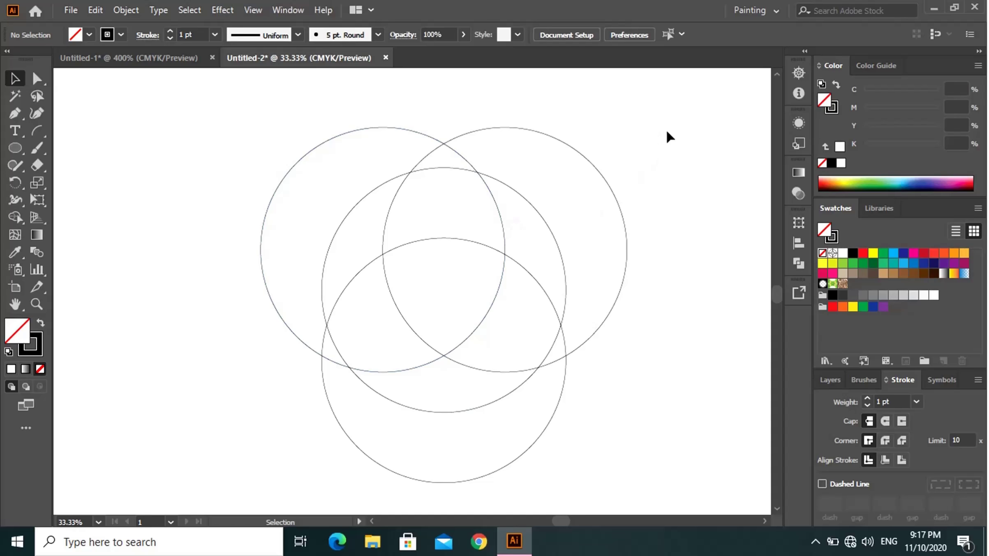
pyautogui.moveTo(666, 131)
pyautogui.mouseDown()
pyautogui.moveTo(226, 434)
pyautogui.moveTo(231, 426)
pyautogui.mouseUp()
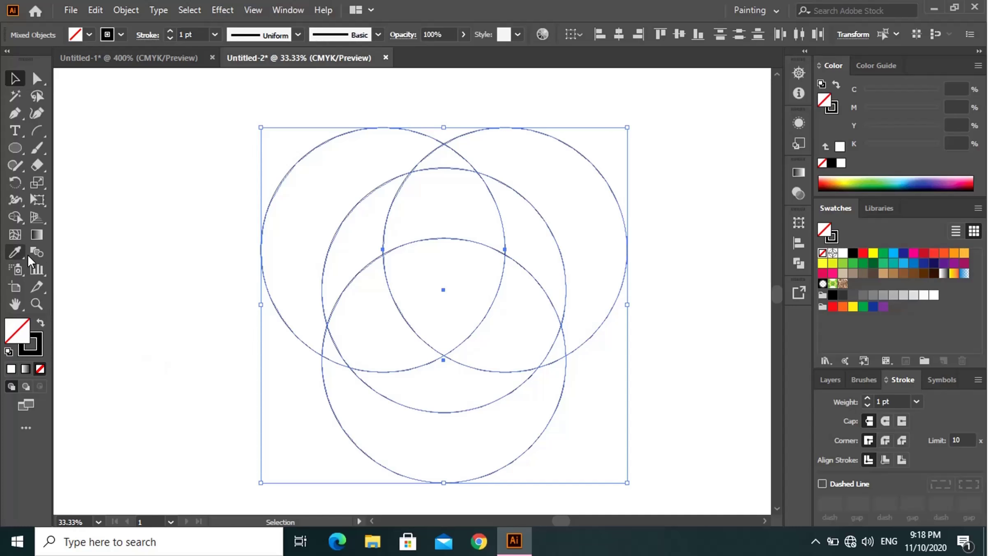
# Merge the upper, lower-right and left overlap regions into crescents with Shape Builder.
pyautogui.click(22, 218)
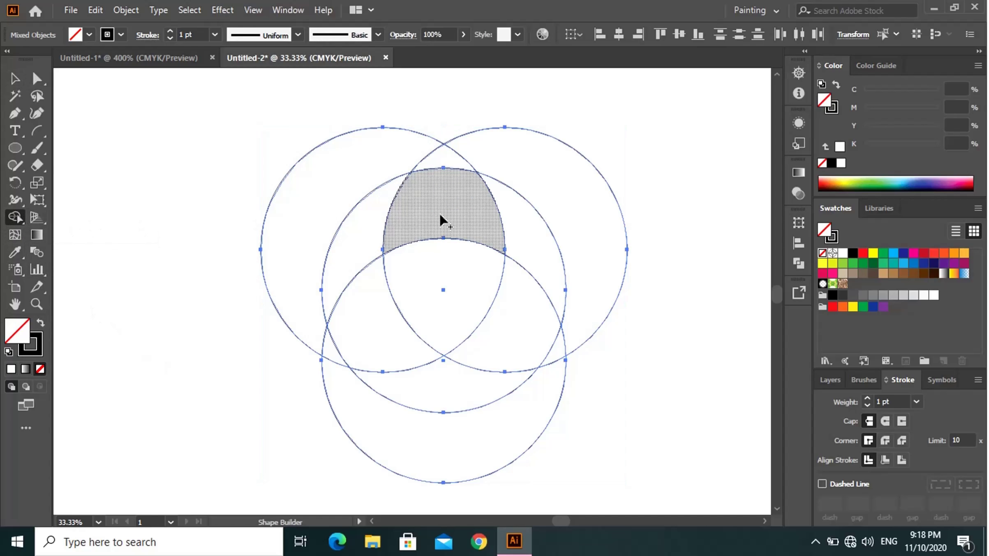
pyautogui.moveTo(458, 213)
pyautogui.mouseDown()
pyautogui.moveTo(506, 227)
pyautogui.moveTo(503, 246)
pyautogui.mouseUp()
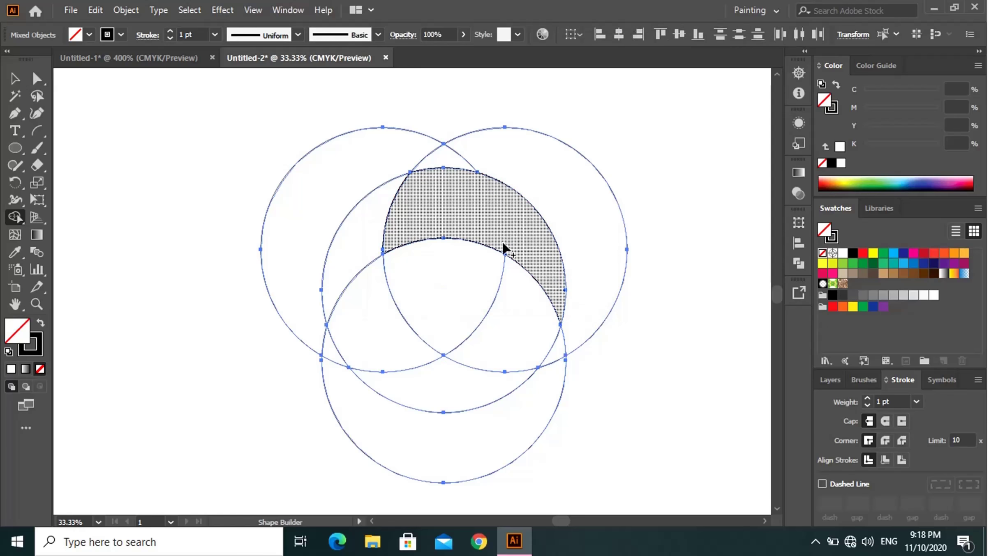
pyautogui.moveTo(492, 360); pyautogui.dragTo(472, 388)
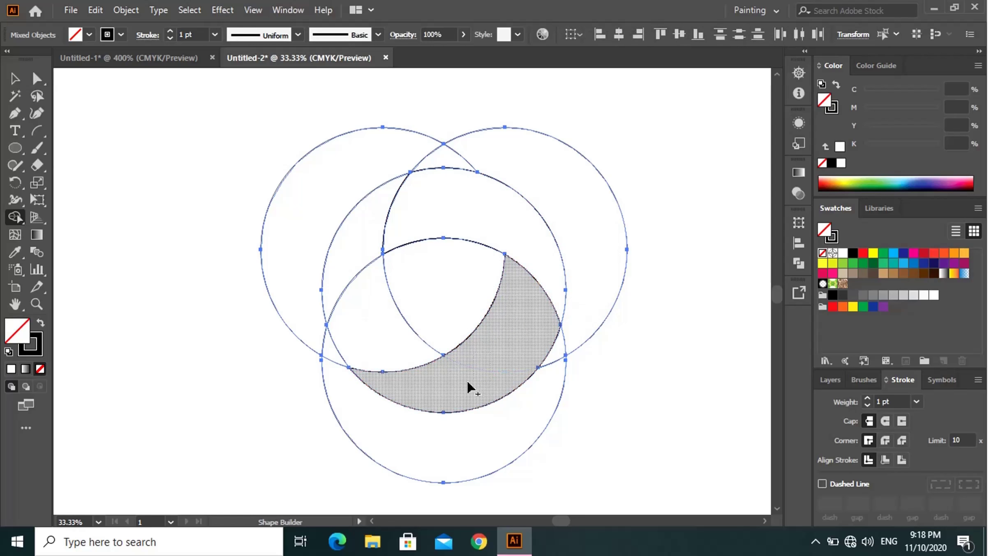
pyautogui.click(347, 275)
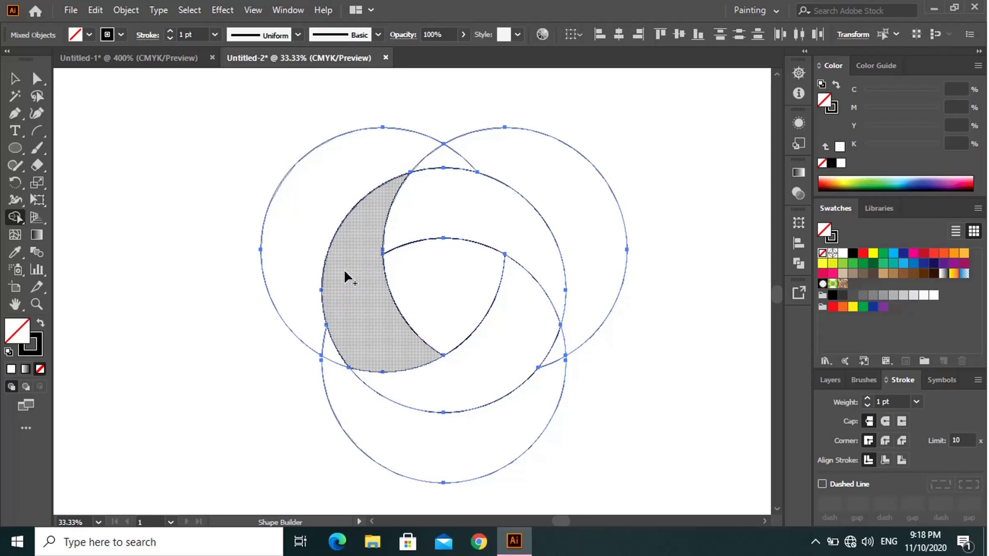
pyautogui.click(24, 81)
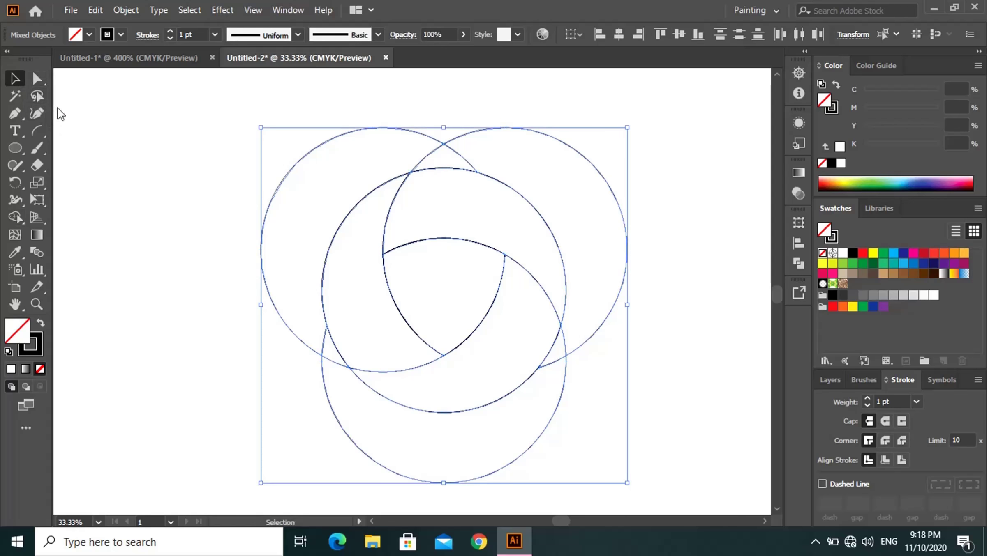
pyautogui.click(176, 210)
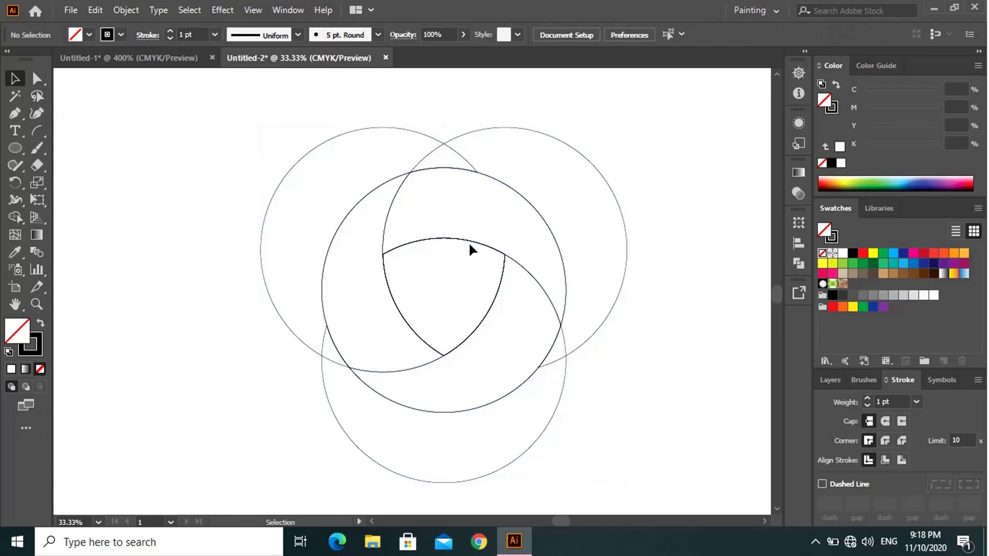
# Select the three swirl pieces and the leftover outer circle arcs, then delete the leftovers.
pyautogui.click(518, 191)
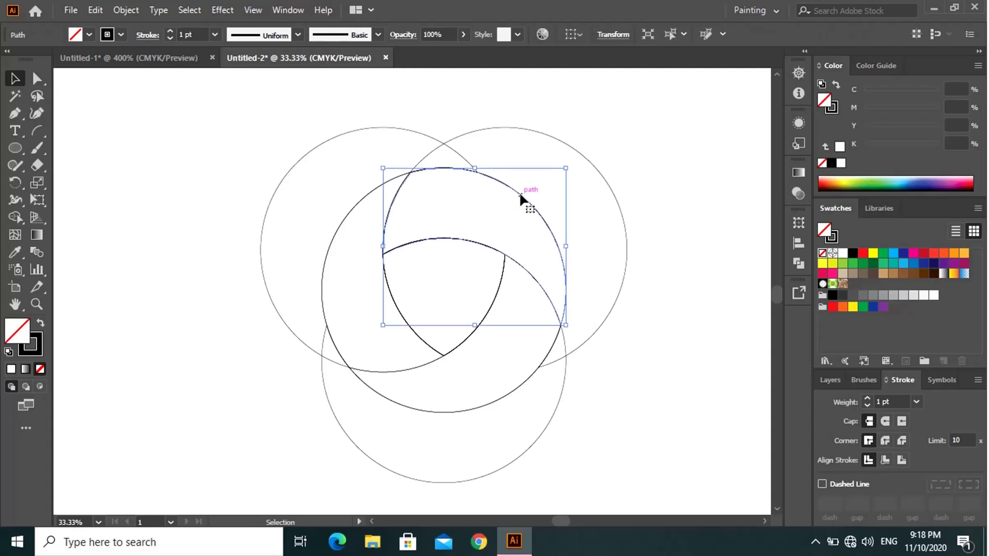
pyautogui.keyDown('shift'); pyautogui.click(507, 388); pyautogui.keyUp('shift')
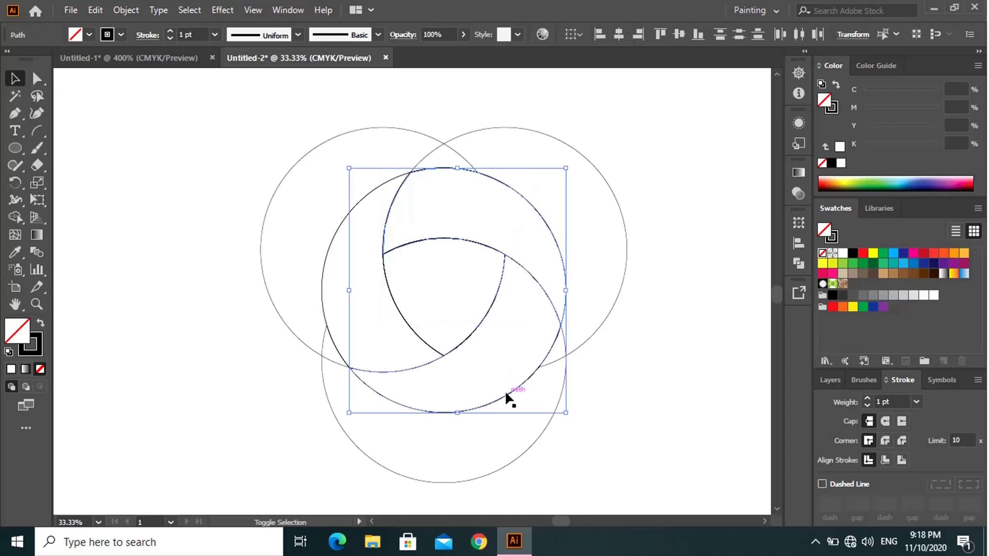
pyautogui.keyDown('shift'); pyautogui.click(321, 290); pyautogui.keyUp('shift')
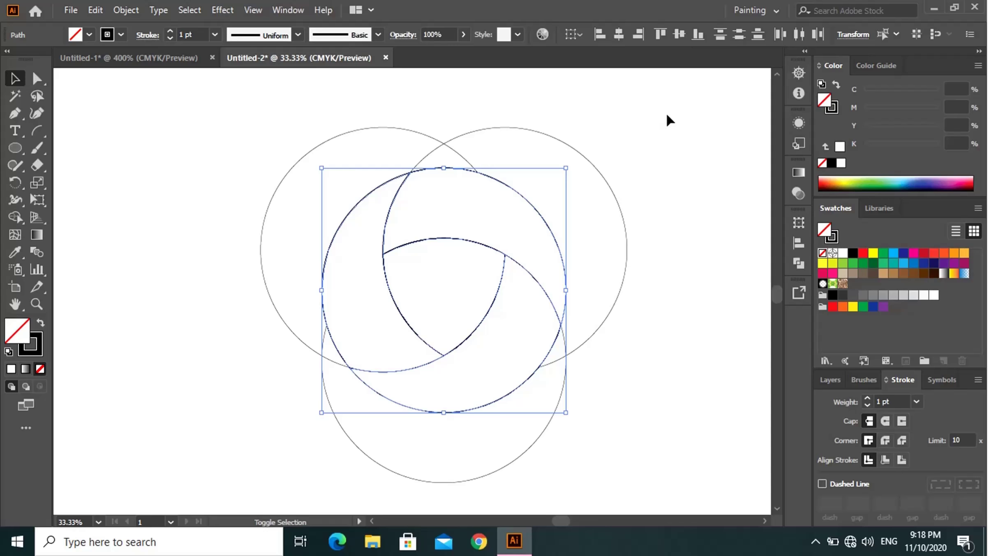
pyautogui.moveTo(668, 113); pyautogui.dragTo(226, 457)
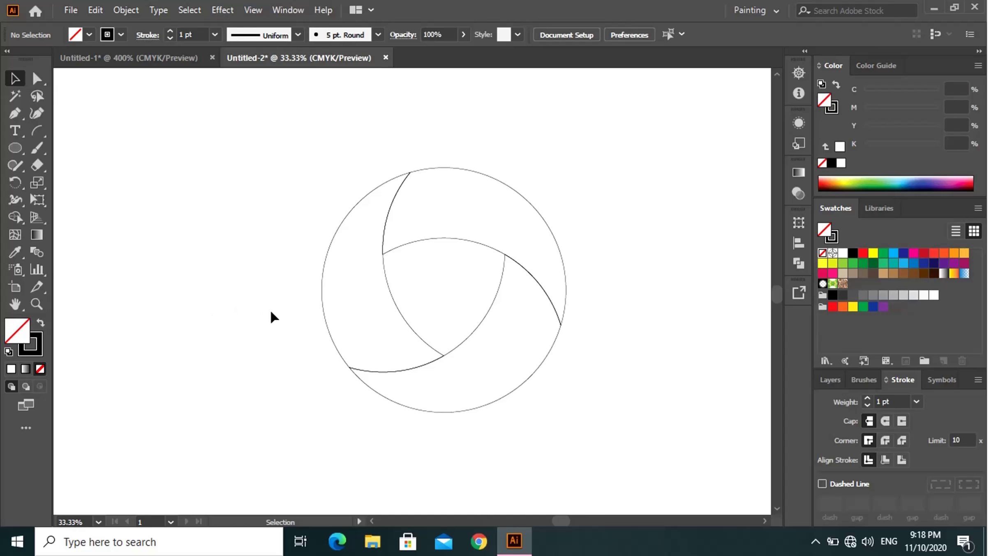
# Fill the top crescent with C85 M10 Y100 K10 green and show the Gradient panel.
pyautogui.click(539, 212)
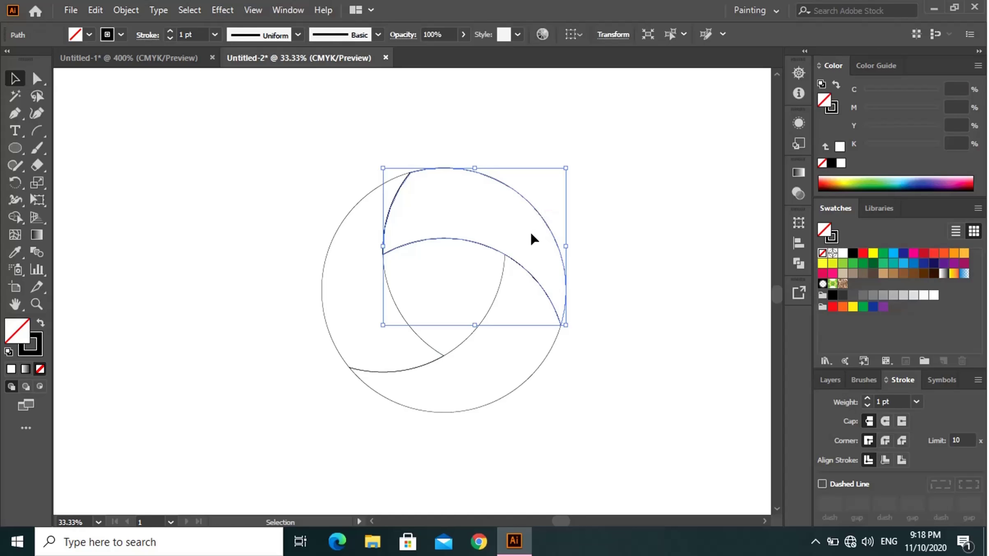
pyautogui.click(864, 265)
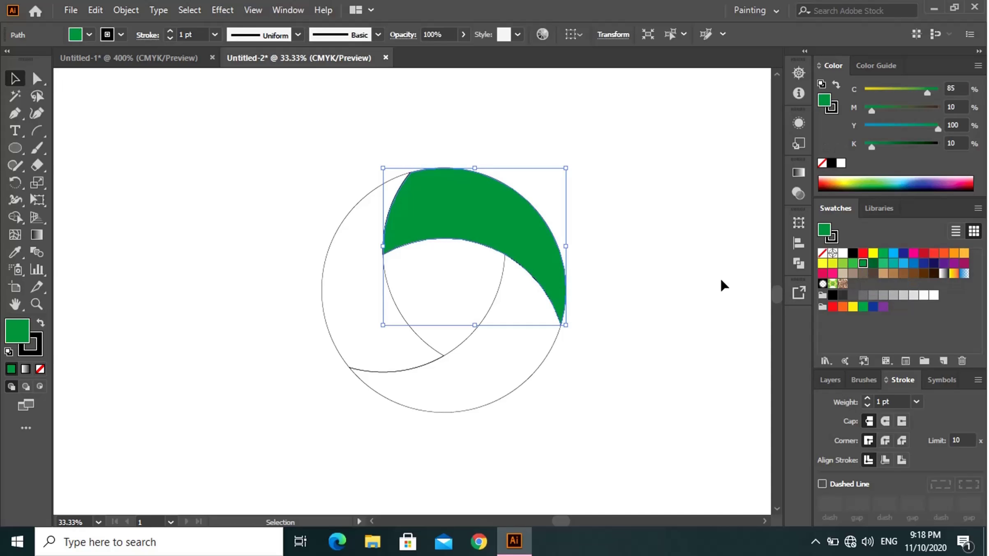
pyautogui.click(800, 173)
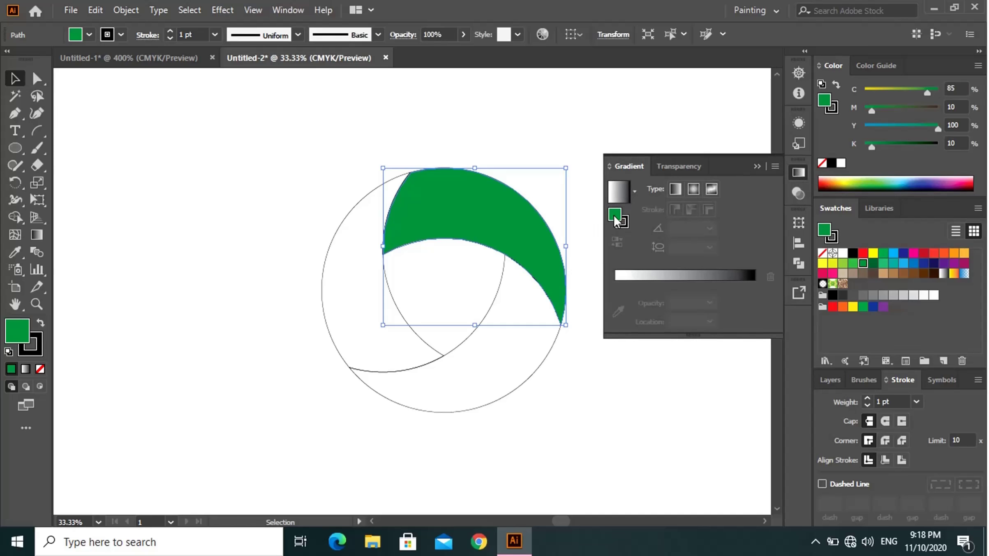
# Give the top crescent a gradient, replacing the white and black stops with end stops.
pyautogui.click(623, 281)
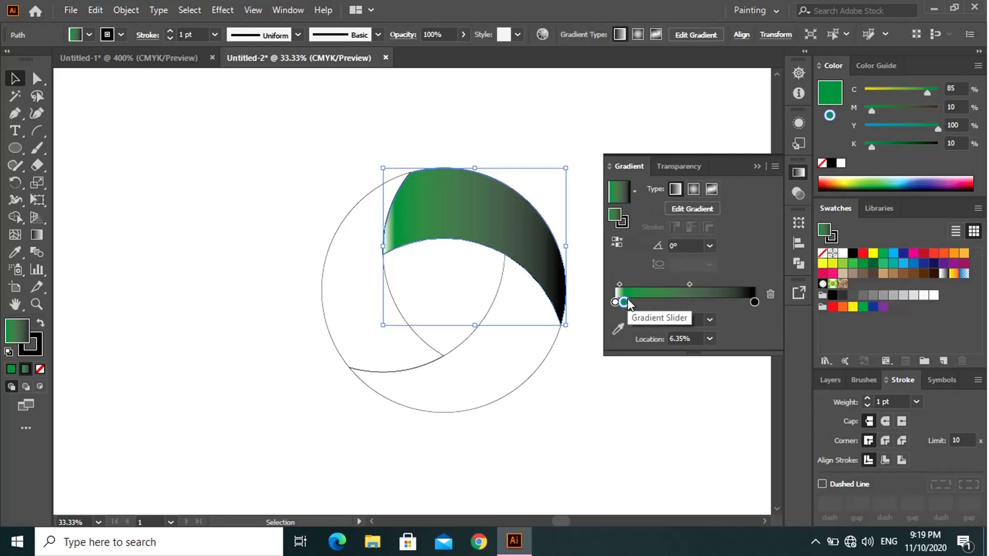
pyautogui.moveTo(624, 301)
pyautogui.mouseDown()
pyautogui.moveTo(632, 303)
pyautogui.moveTo(613, 319)
pyautogui.mouseUp()
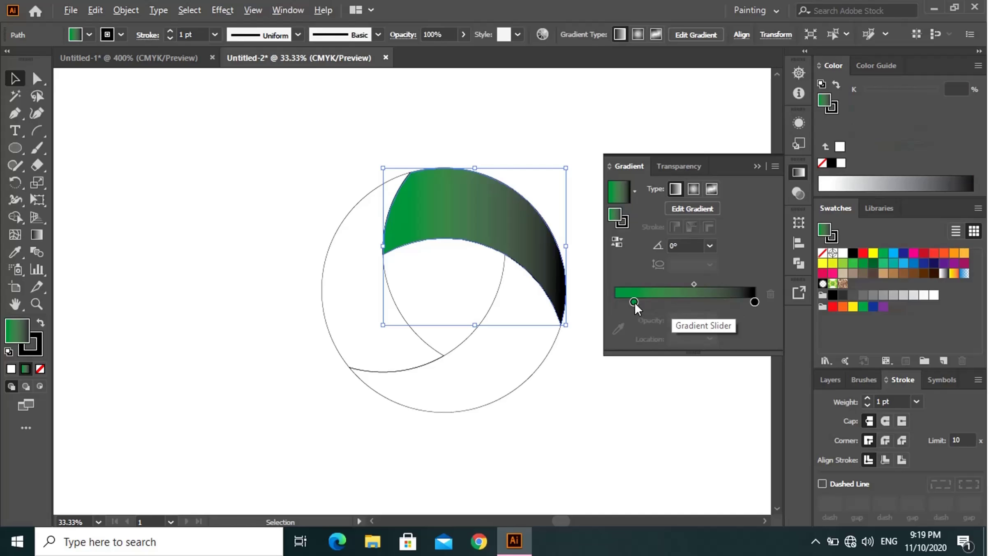
pyautogui.moveTo(638, 303); pyautogui.dragTo(677, 303)
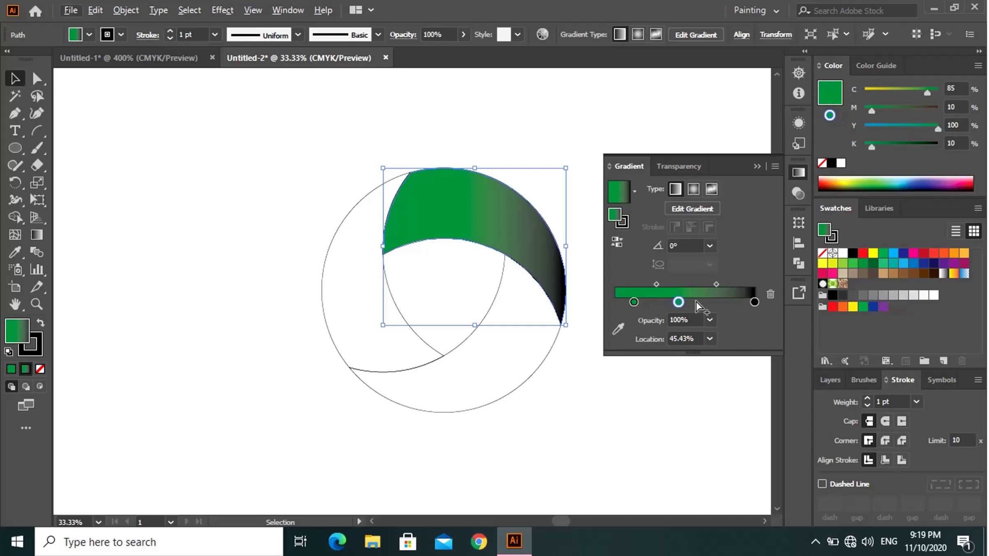
pyautogui.moveTo(755, 301); pyautogui.dragTo(759, 320)
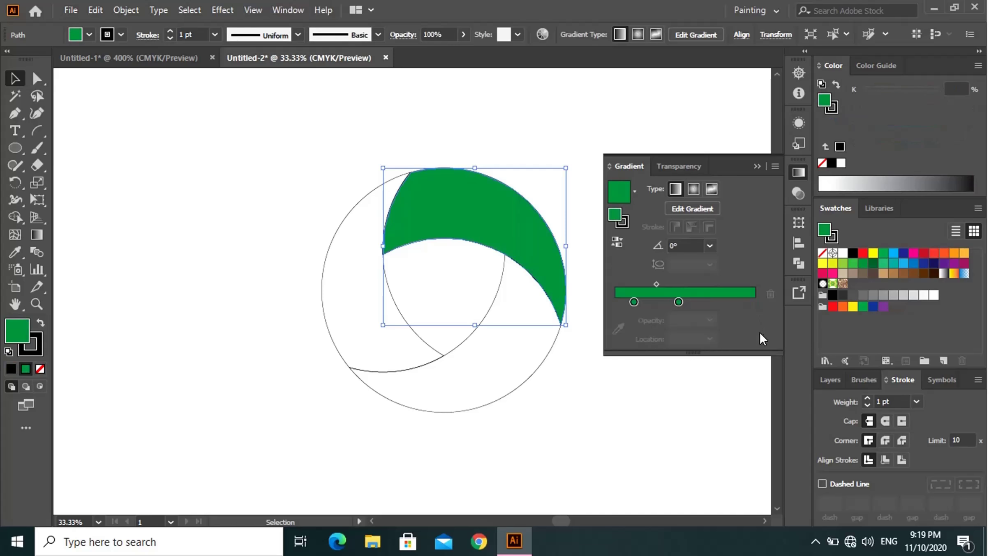
pyautogui.moveTo(678, 302); pyautogui.dragTo(757, 307)
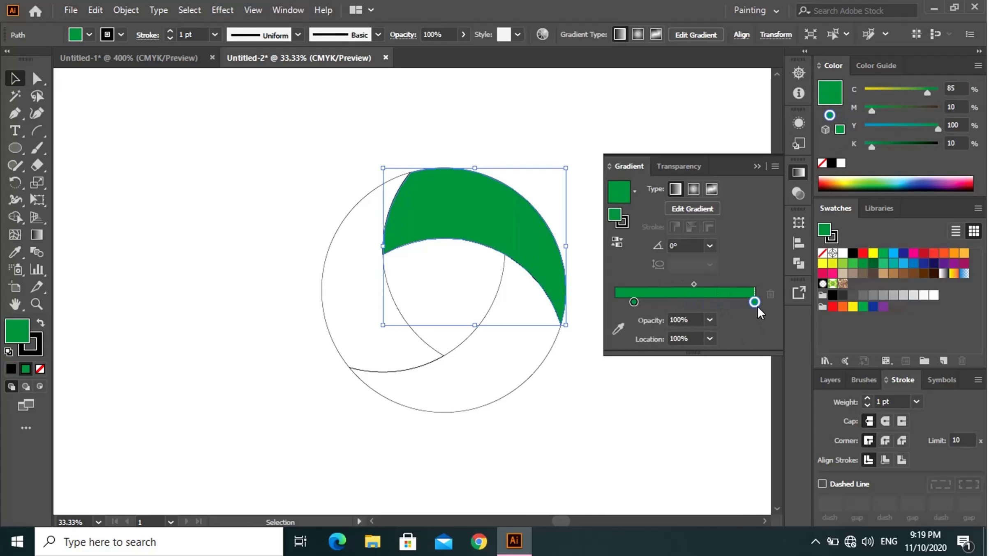
pyautogui.moveTo(633, 303); pyautogui.dragTo(615, 304)
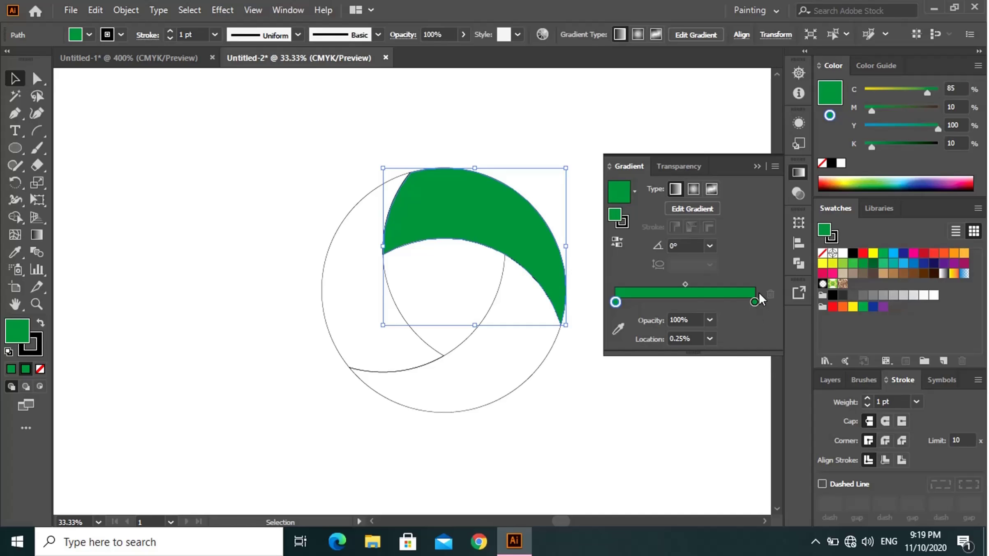
# Make the left stop a slightly lighter green and the right stop green with K 40.
pyautogui.doubleClick(616, 302)
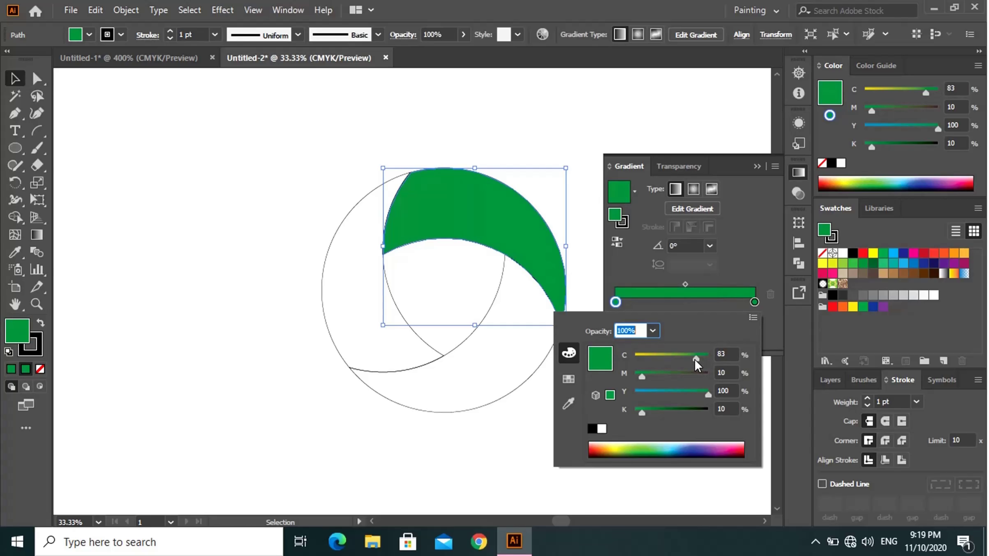
pyautogui.moveTo(642, 412); pyautogui.dragTo(633, 413)
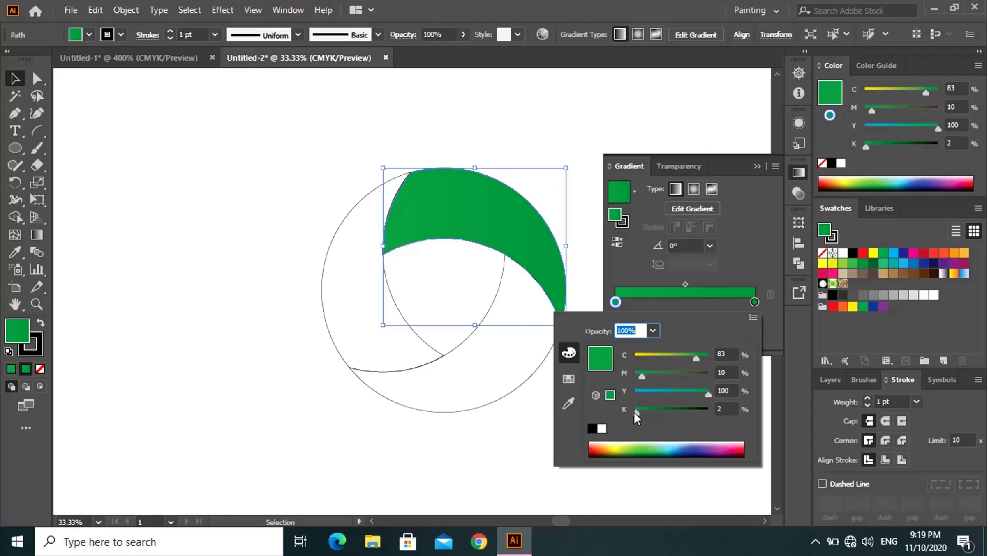
pyautogui.click(544, 415)
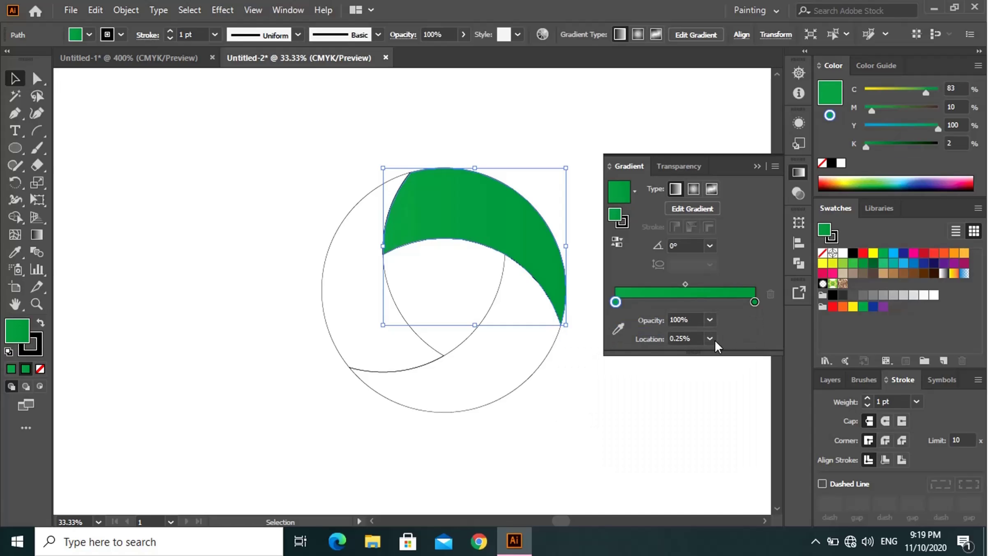
pyautogui.doubleClick(755, 302)
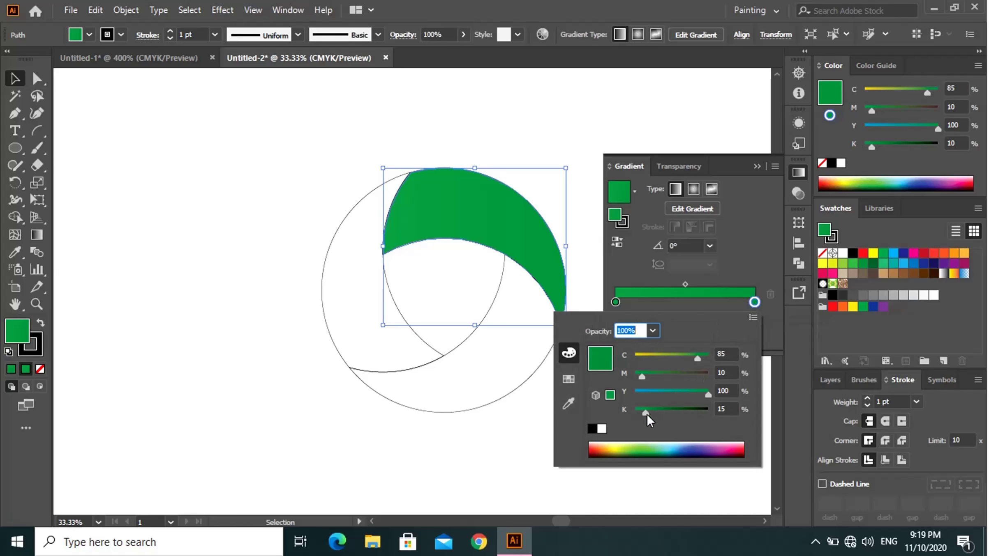
pyautogui.moveTo(646, 414); pyautogui.dragTo(666, 415)
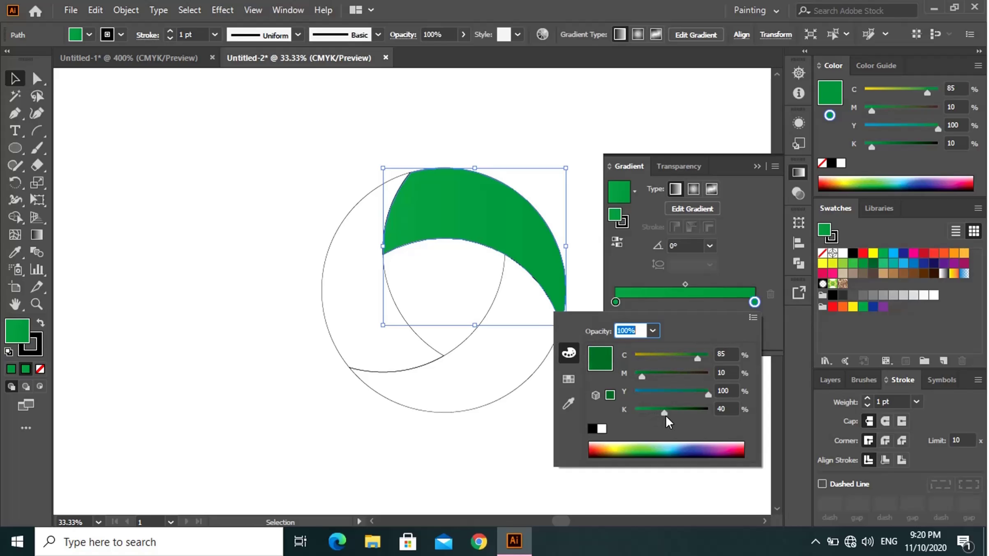
pyautogui.click(529, 444)
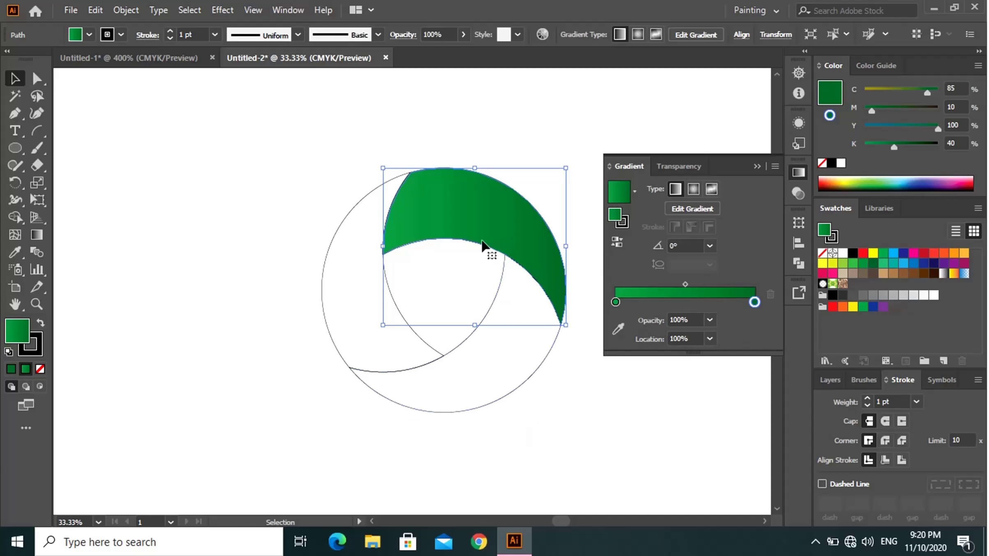
pyautogui.click(756, 166)
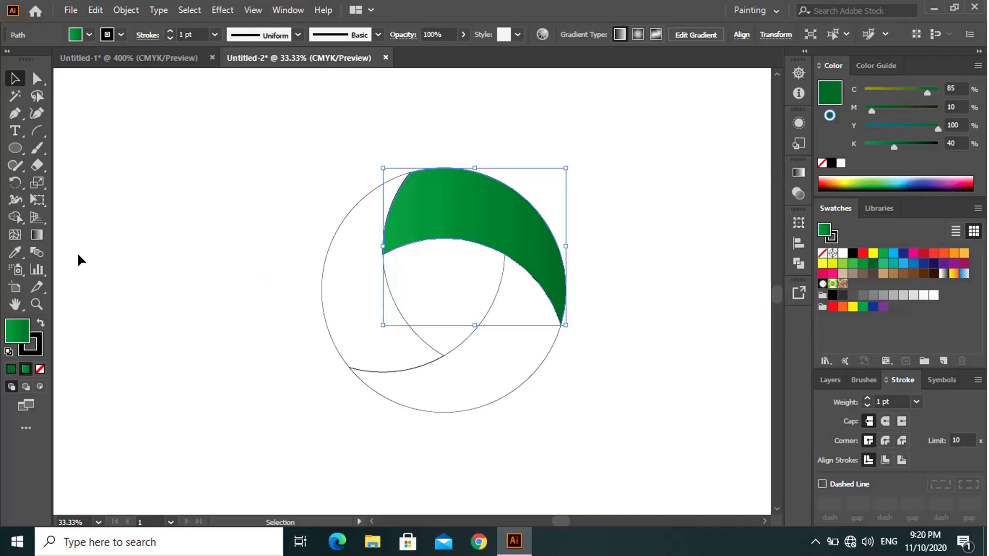
# Run the top crescent's gradient diagonally from upper-left to lower-right, then select the left crescent.
pyautogui.click(40, 237)
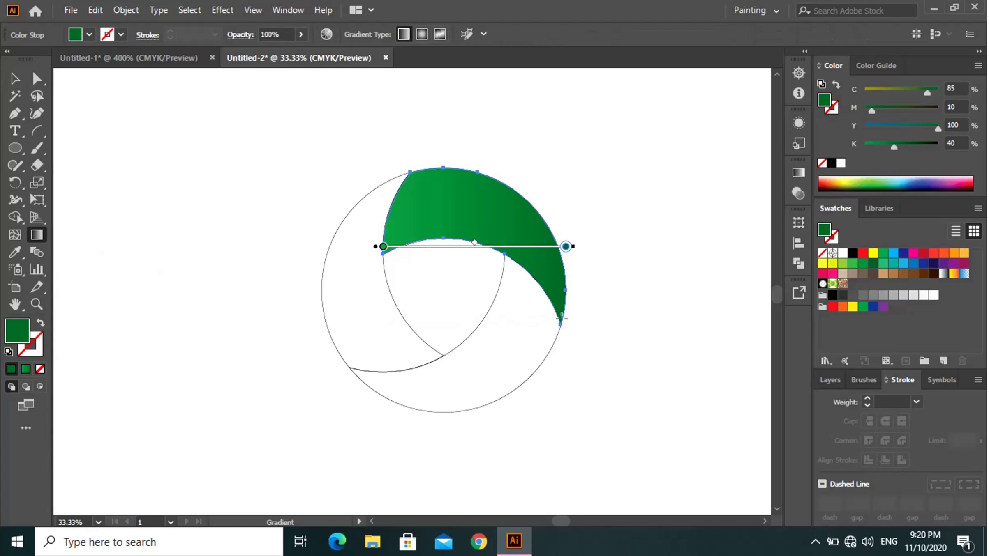
pyautogui.moveTo(562, 319); pyautogui.dragTo(412, 175)
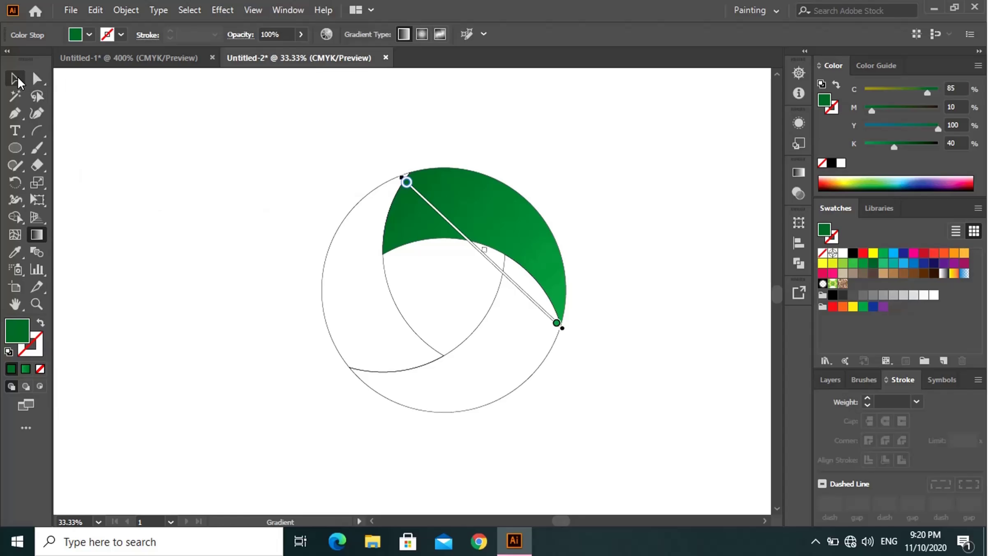
pyautogui.click(15, 79)
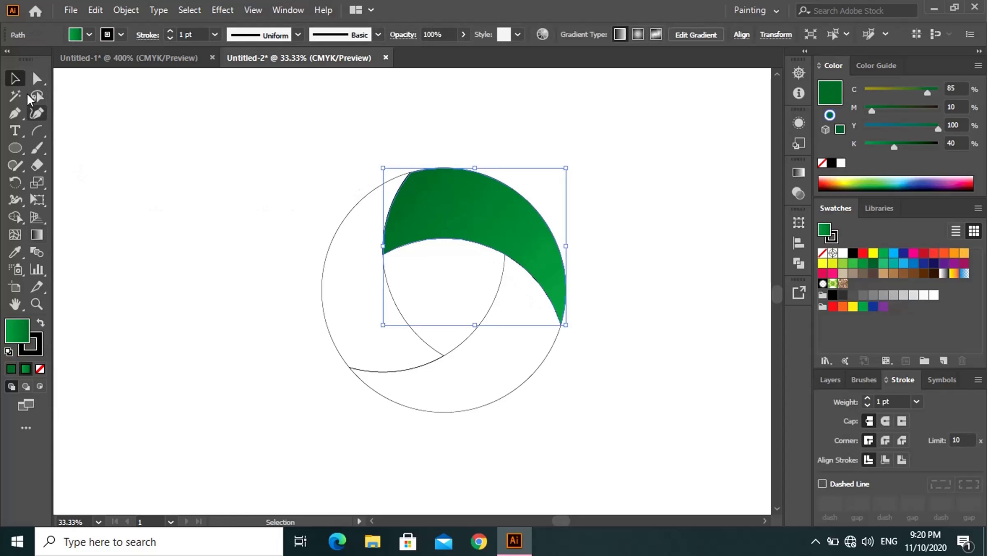
pyautogui.click(324, 315)
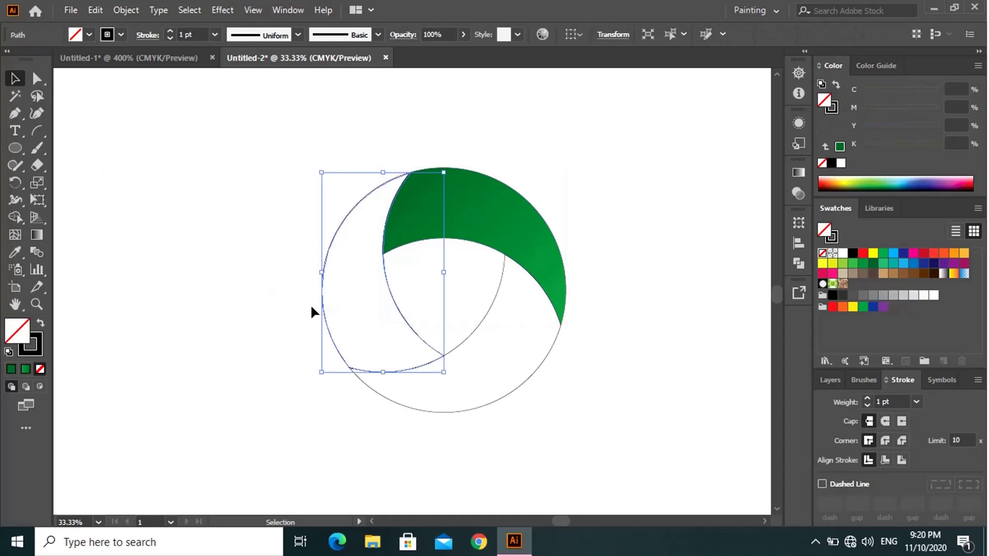
# Eyedropper the green gradient onto the left crescent and angle it from top to lower-left.
pyautogui.click(15, 251)
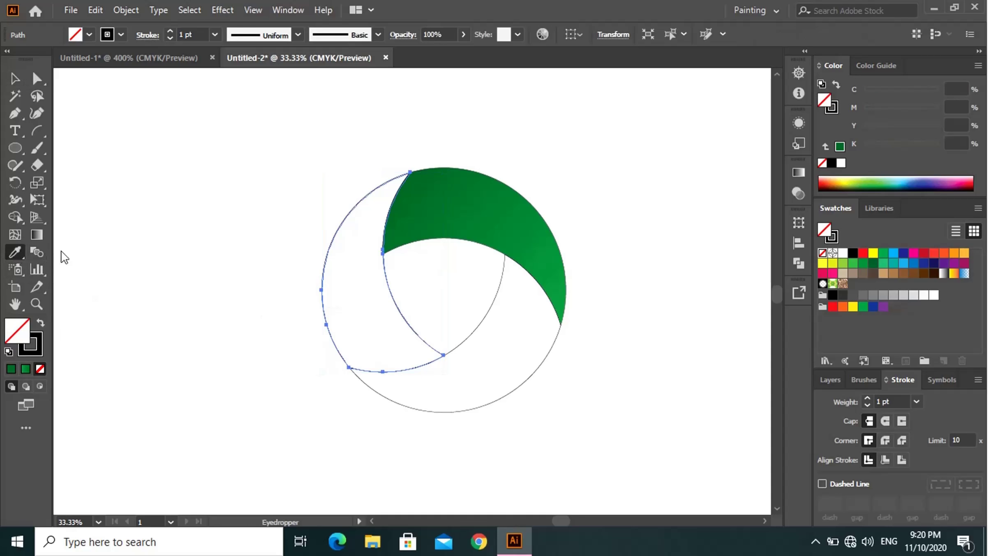
pyautogui.click(437, 215)
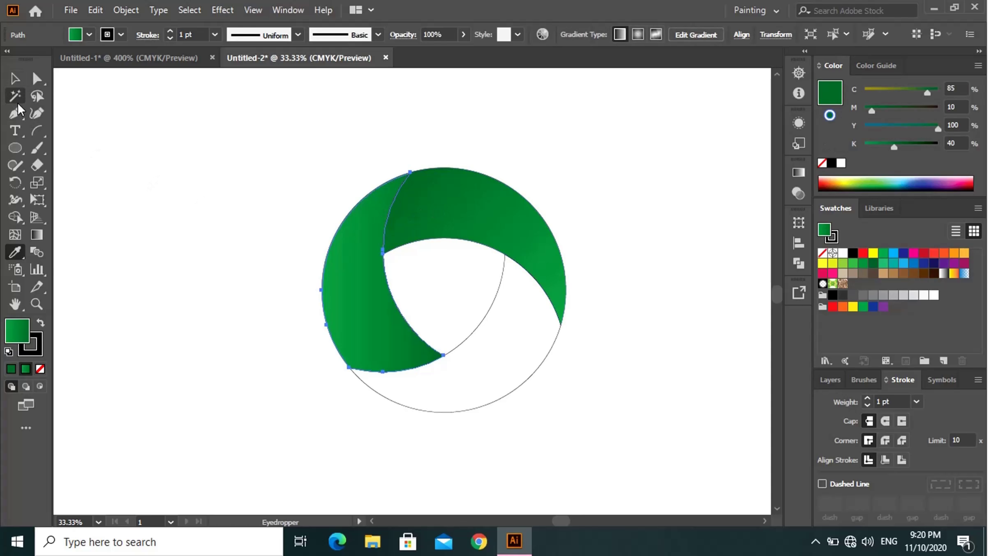
pyautogui.click(15, 78)
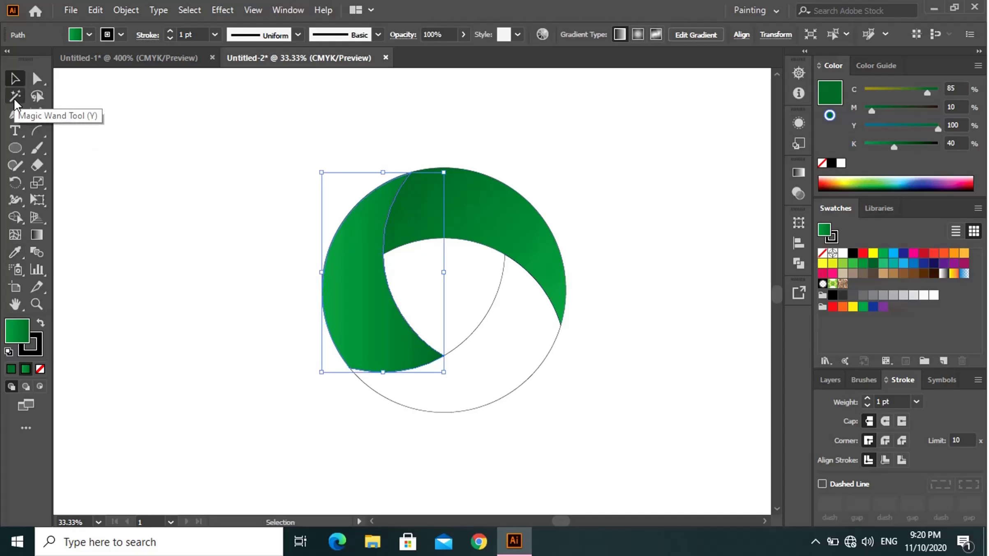
pyautogui.click(36, 233)
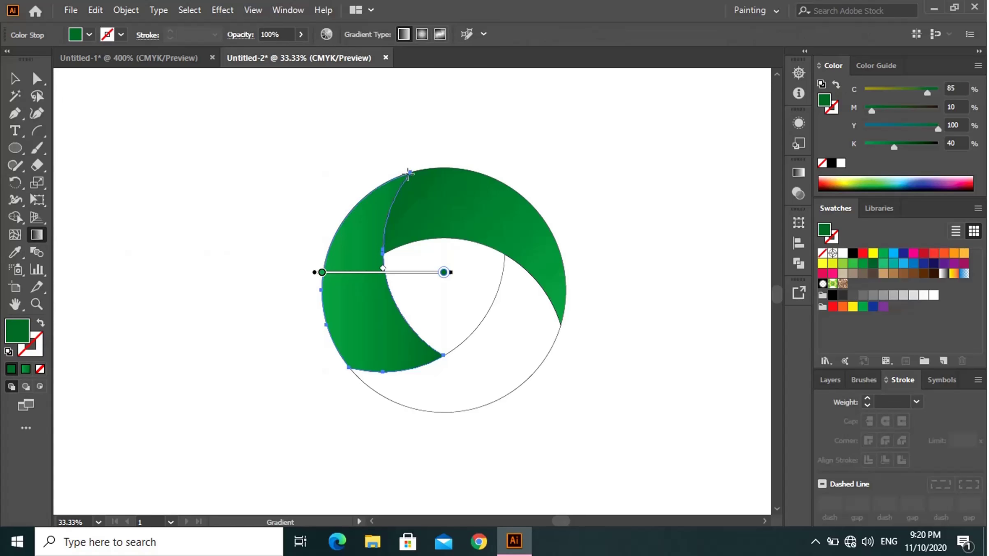
pyautogui.moveTo(408, 172); pyautogui.dragTo(347, 364)
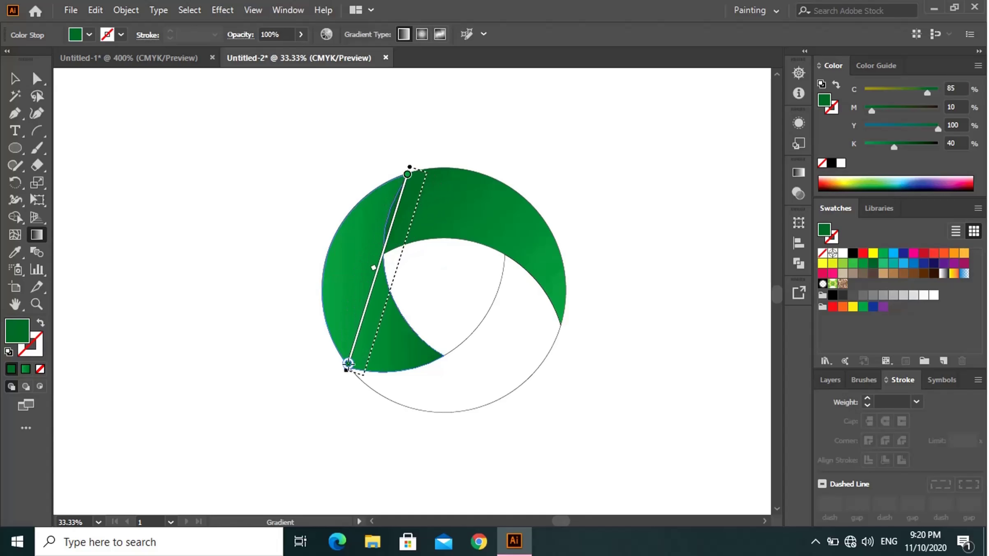
pyautogui.moveTo(348, 363); pyautogui.dragTo(349, 364)
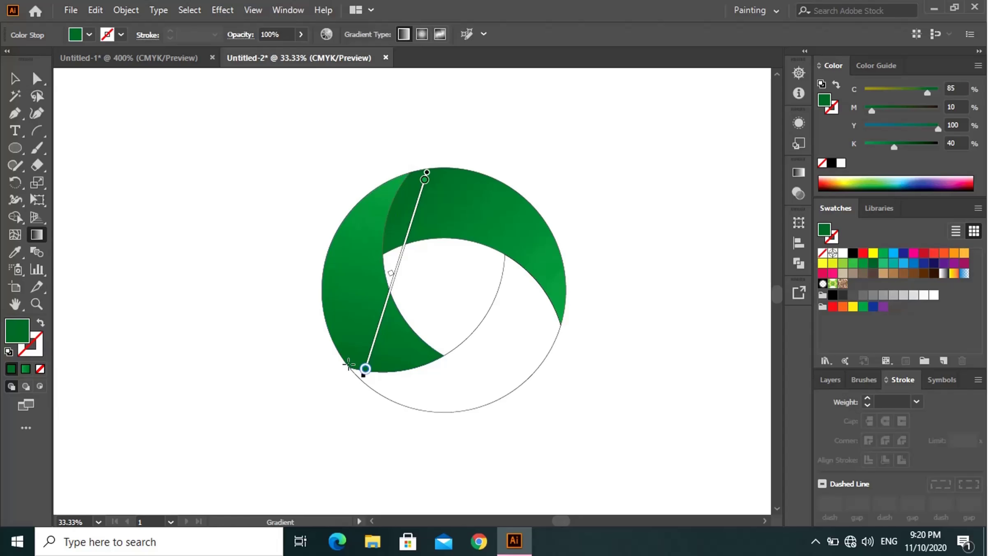
pyautogui.click(14, 79)
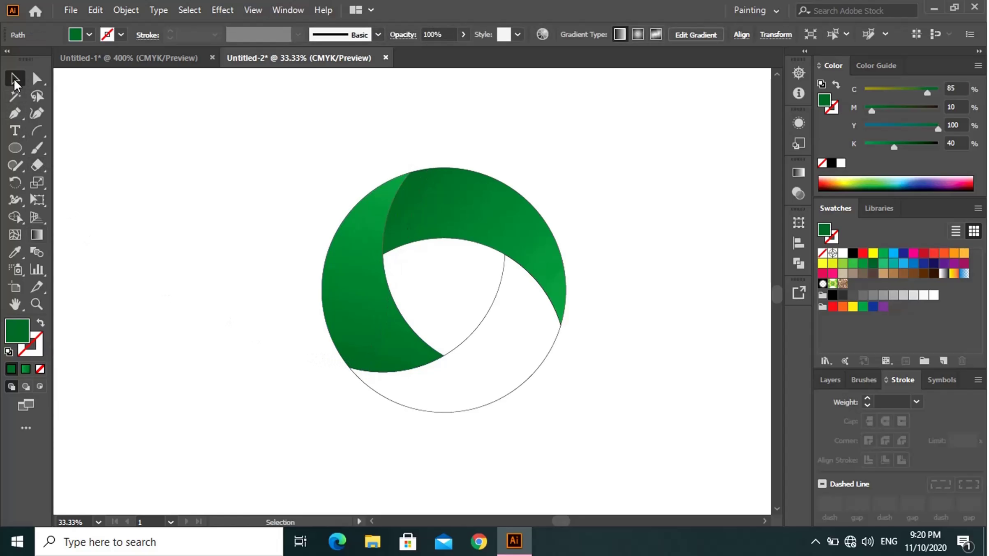
pyautogui.click(354, 287)
# Give the lower-right crescent the green gradient, angled from lower-left up to its right edge.
pyautogui.click(497, 400)
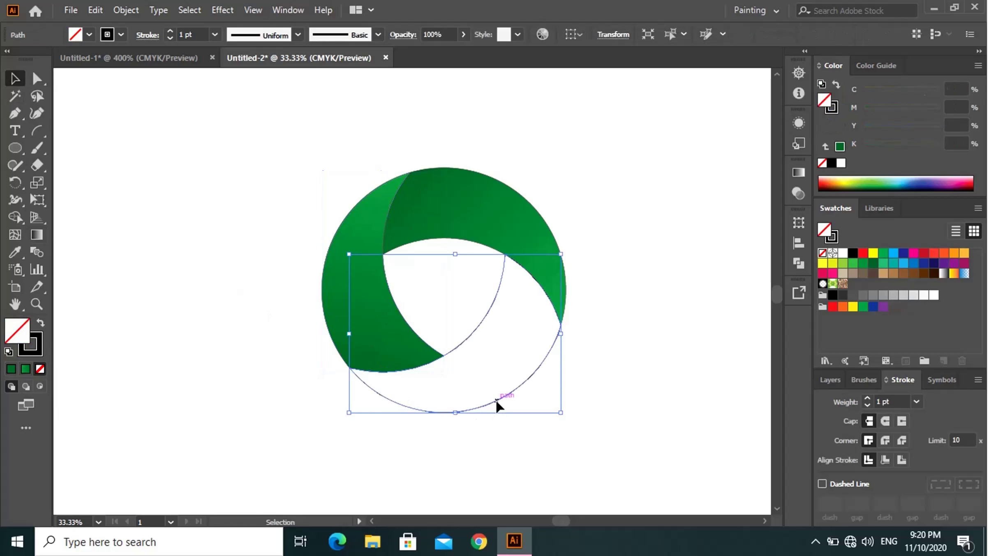
pyautogui.click(14, 253)
pyautogui.click(370, 320)
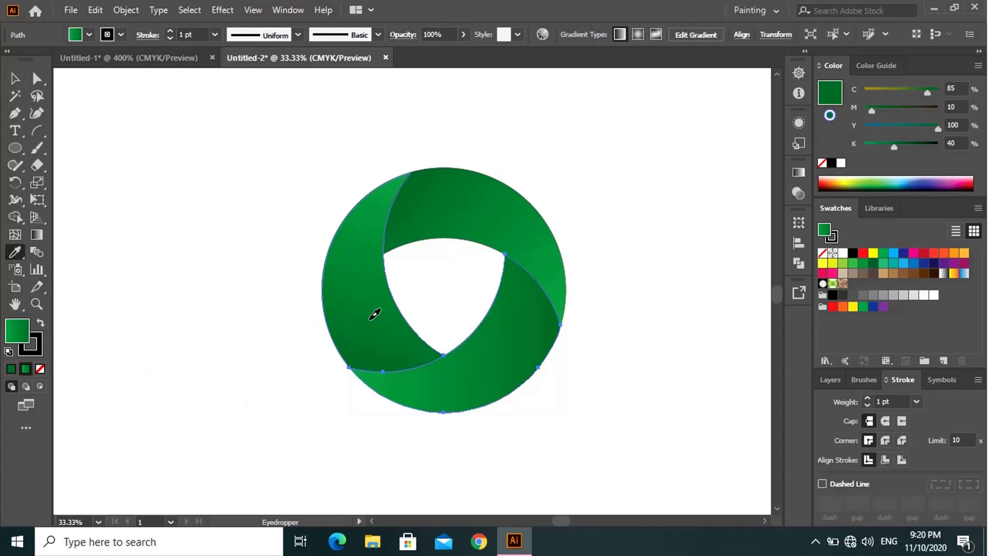
pyautogui.click(39, 236)
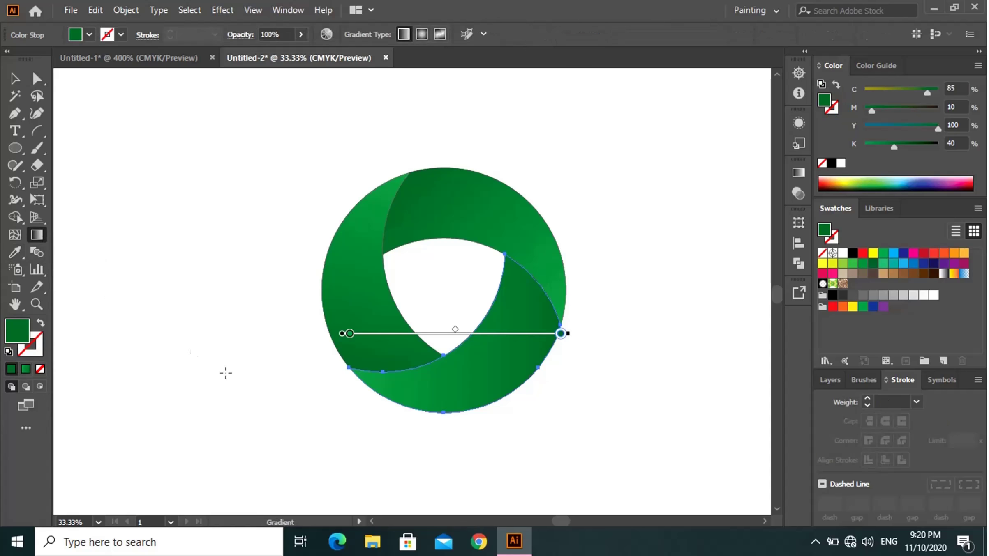
pyautogui.moveTo(350, 368)
pyautogui.mouseDown()
pyautogui.moveTo(557, 337)
pyautogui.moveTo(558, 318)
pyautogui.mouseUp()
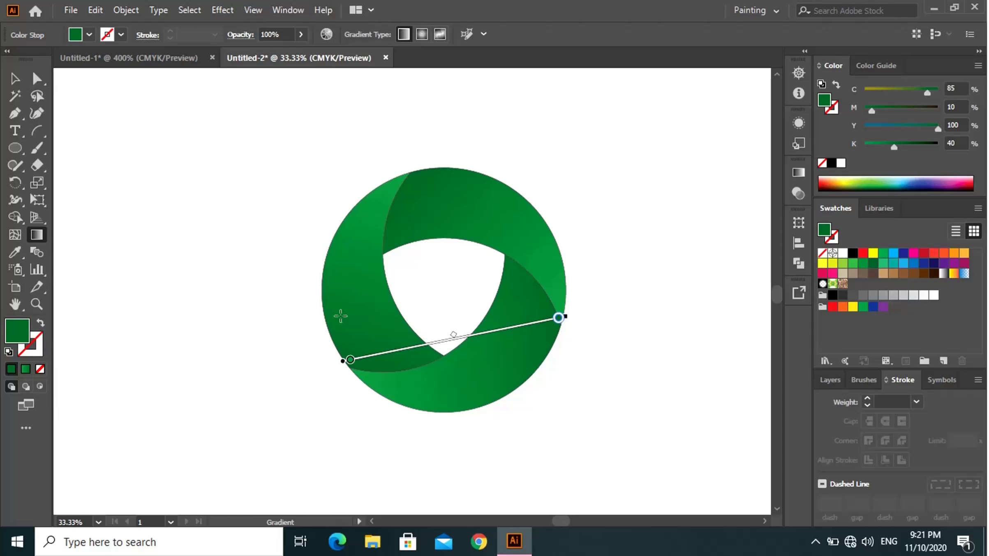
pyautogui.click(15, 79)
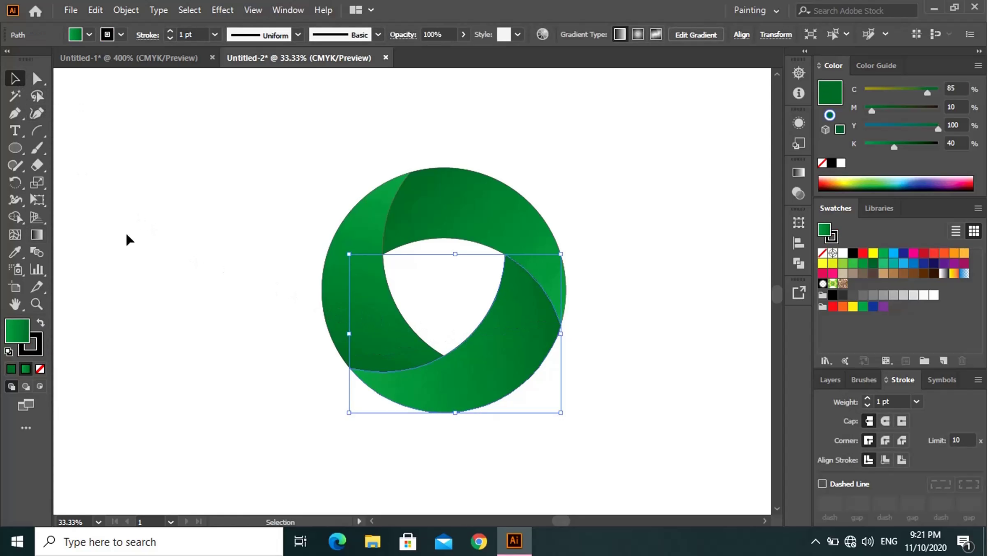
# Select the top crescent of the swirl as a whole shape.
pyautogui.click(203, 300)
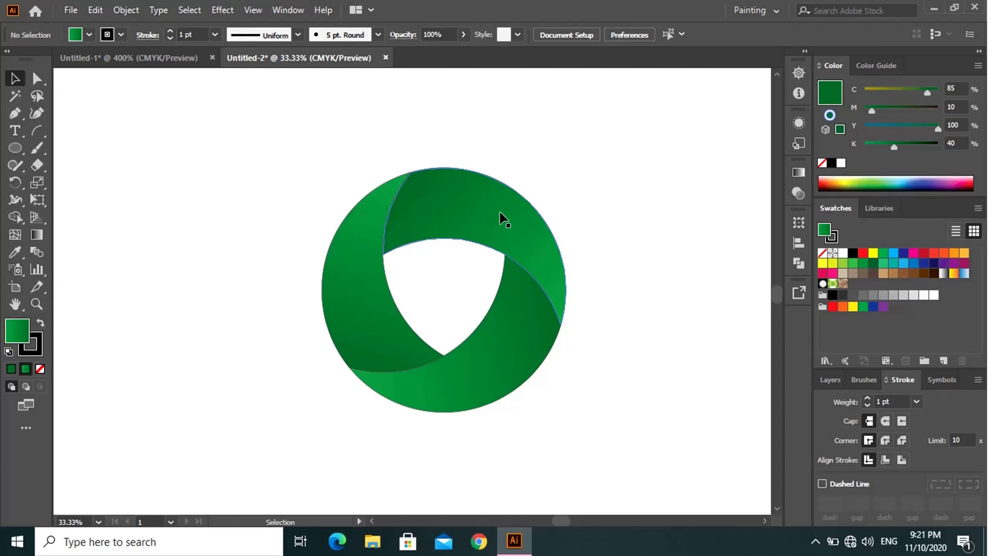
pyautogui.click(500, 212)
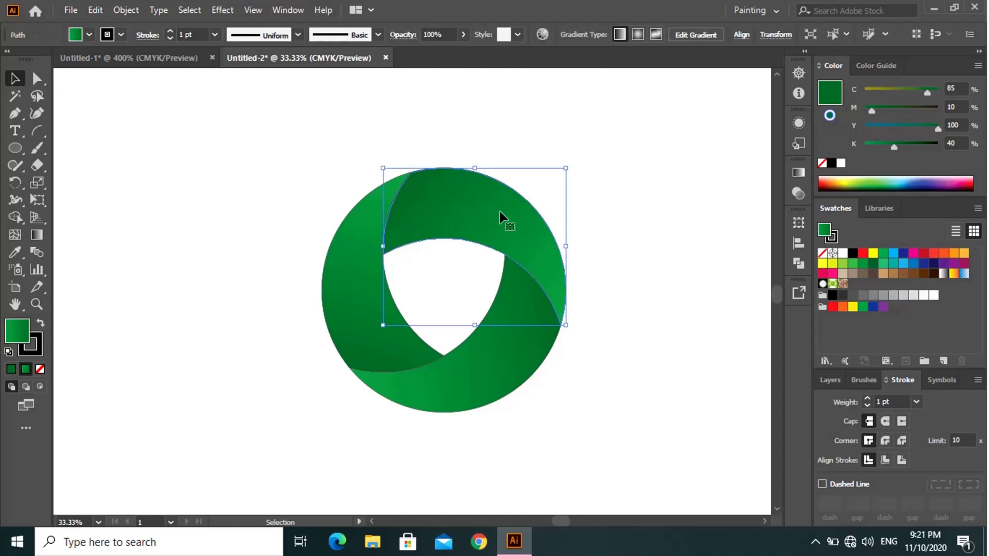
pyautogui.press('a')
pyautogui.press('v')
pyautogui.press('a')
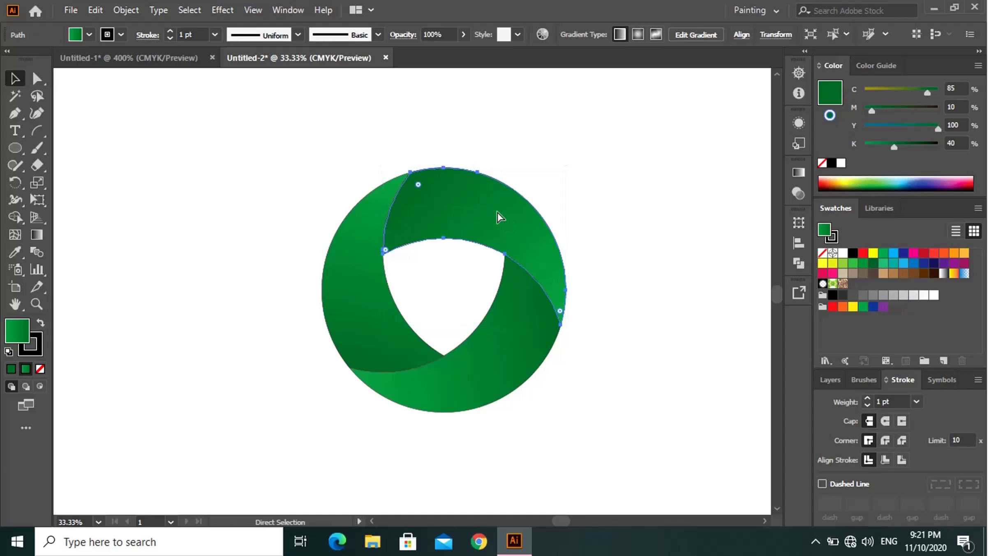
pyautogui.press('v')
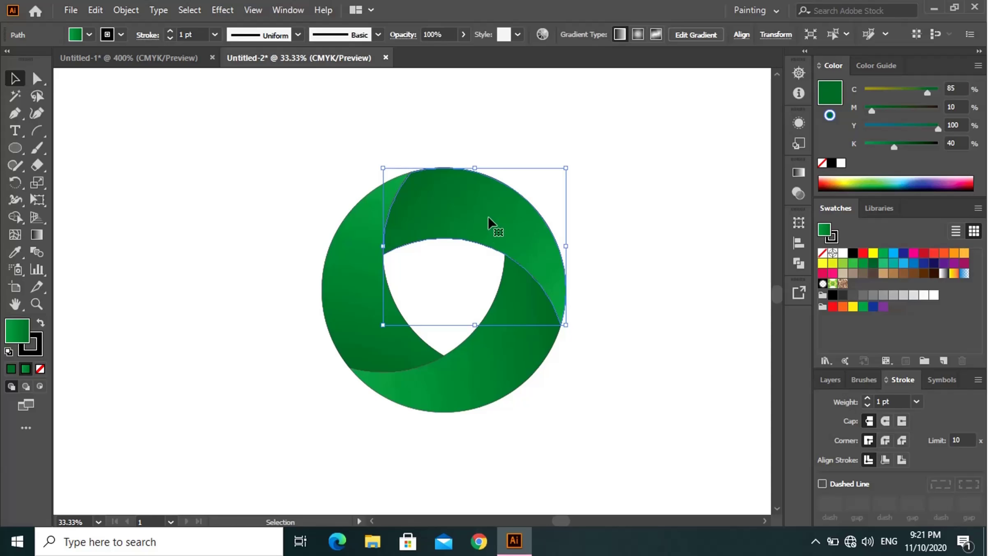
# Set the top crescent's left gradient stop to 0% opacity.
pyautogui.click(797, 173)
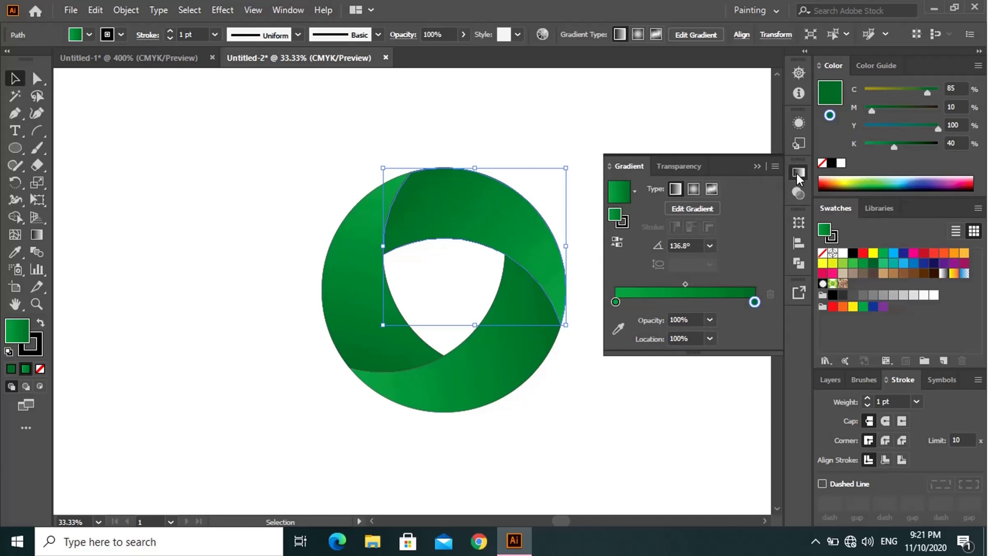
pyautogui.click(616, 303)
pyautogui.doubleClick(615, 302)
pyautogui.write('0')
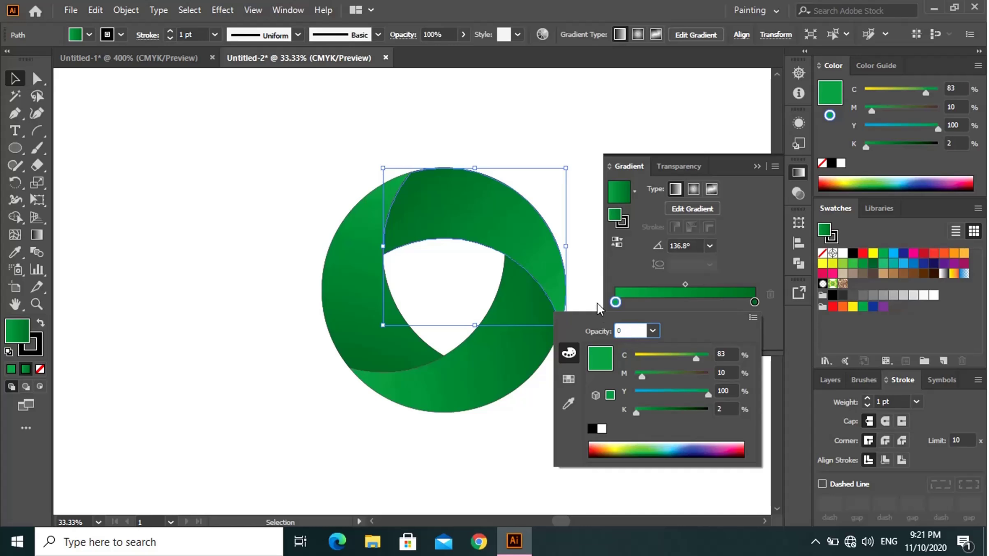
pyautogui.press('Return')
pyautogui.write('00')
pyautogui.press('Return')
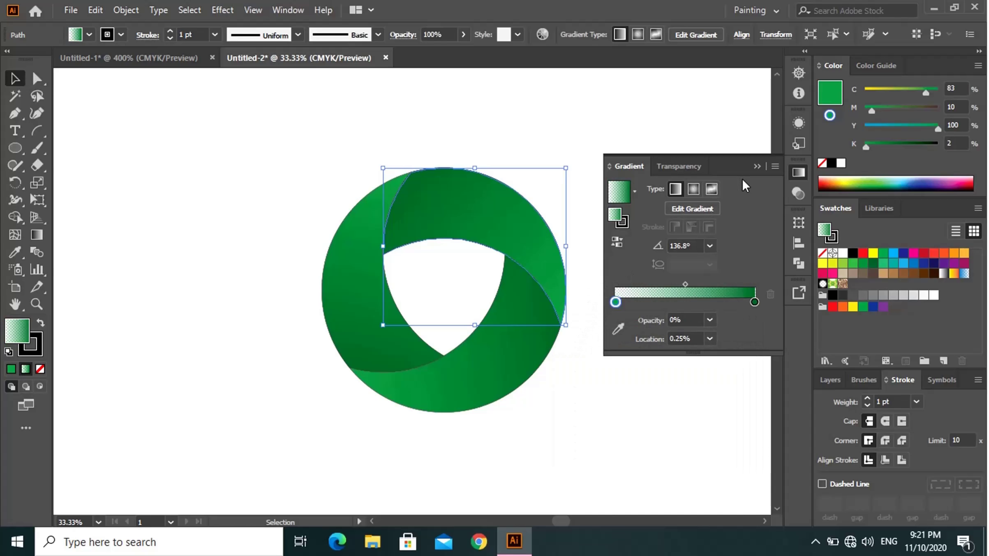
pyautogui.click(755, 166)
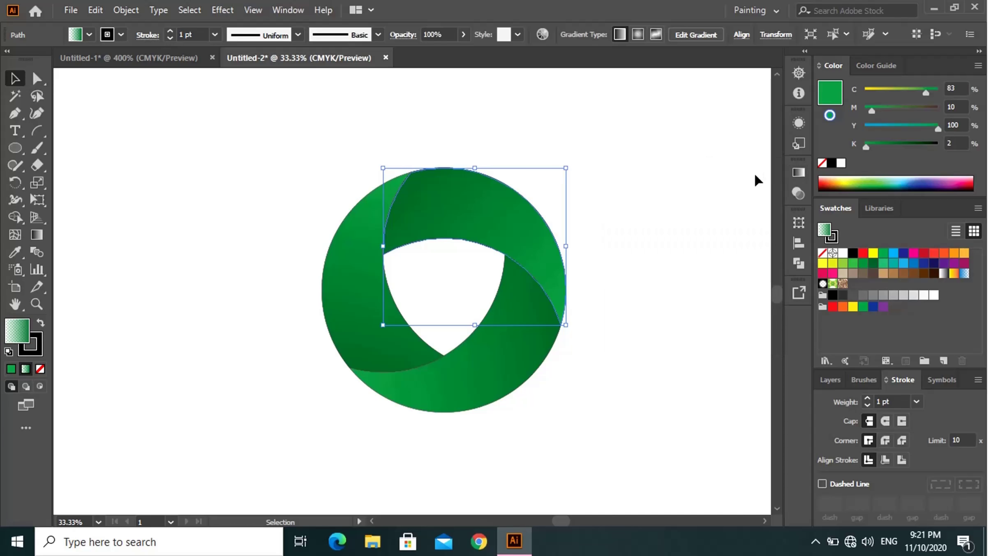
# Set the top crescent's blending mode to Multiply.
pyautogui.click(798, 192)
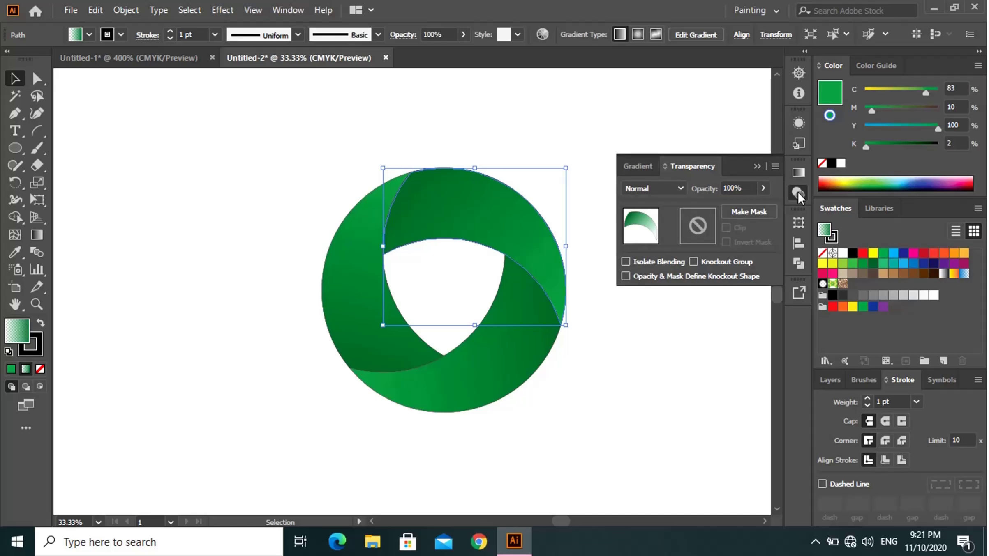
pyautogui.click(674, 188)
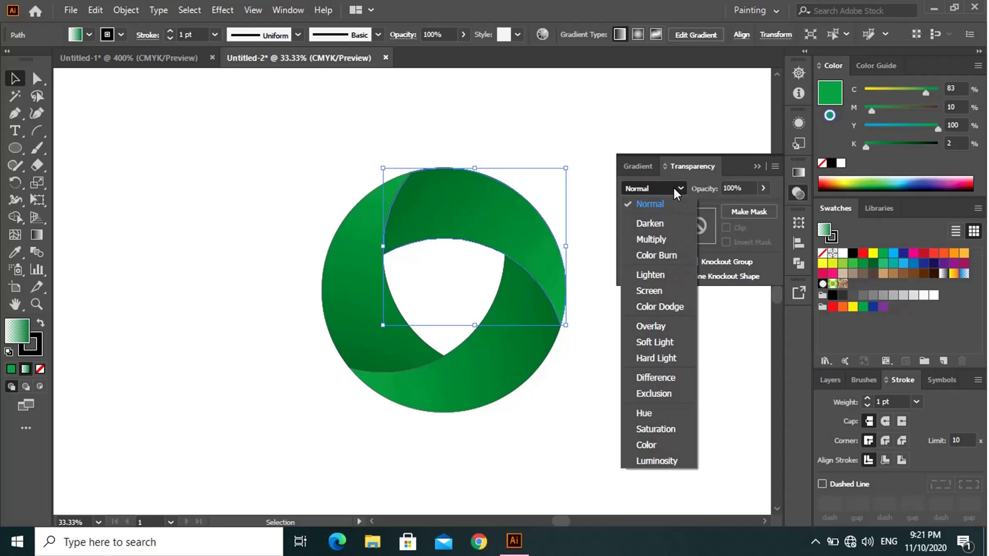
pyautogui.click(666, 241)
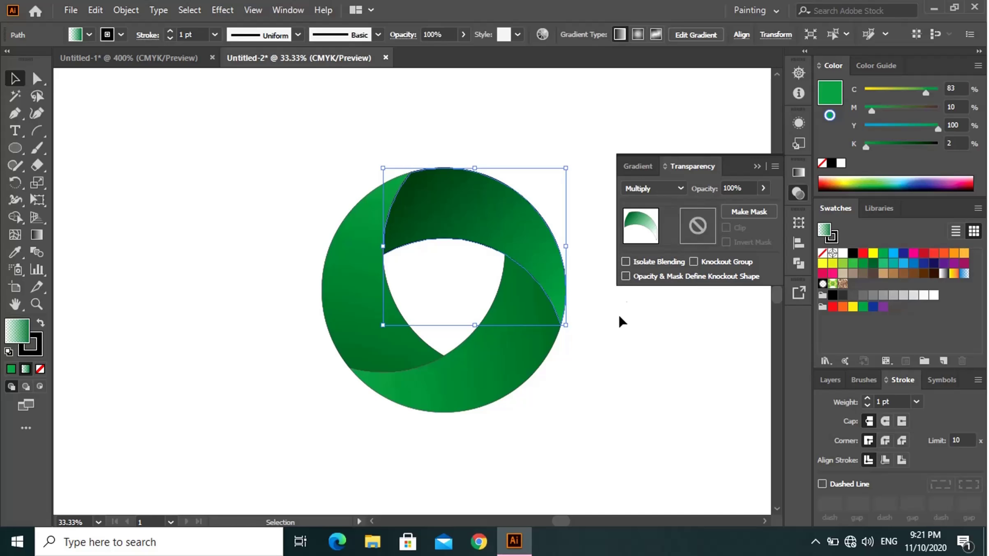
pyautogui.click(336, 309)
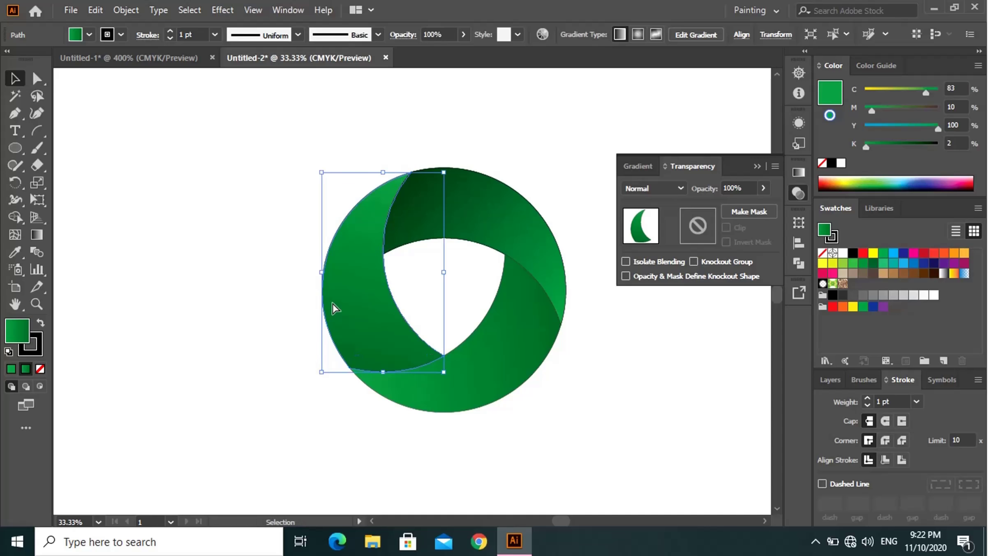
# Set the left crescent's starting gradient stop to 0% opacity.
pyautogui.press('a')
pyautogui.press('v')
pyautogui.click(760, 167)
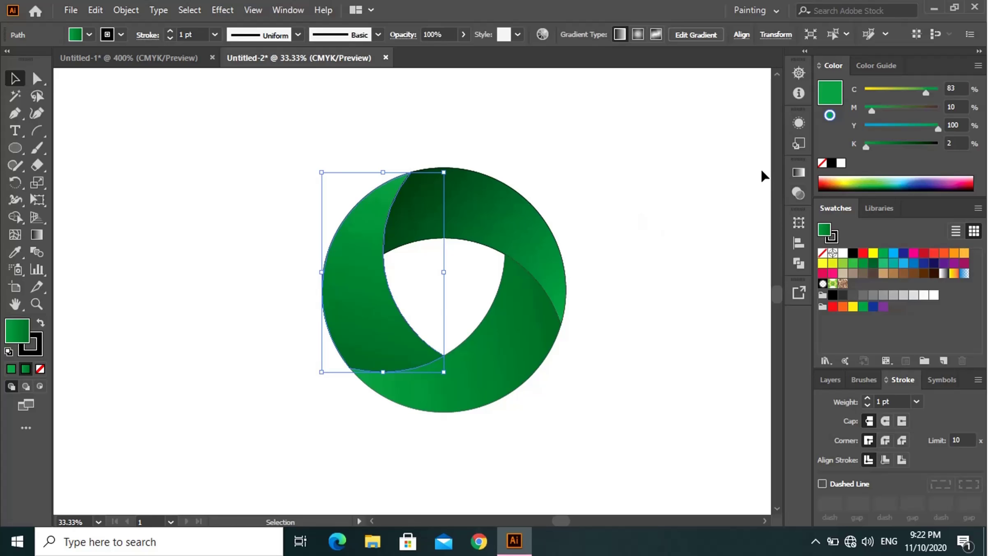
pyautogui.click(799, 172)
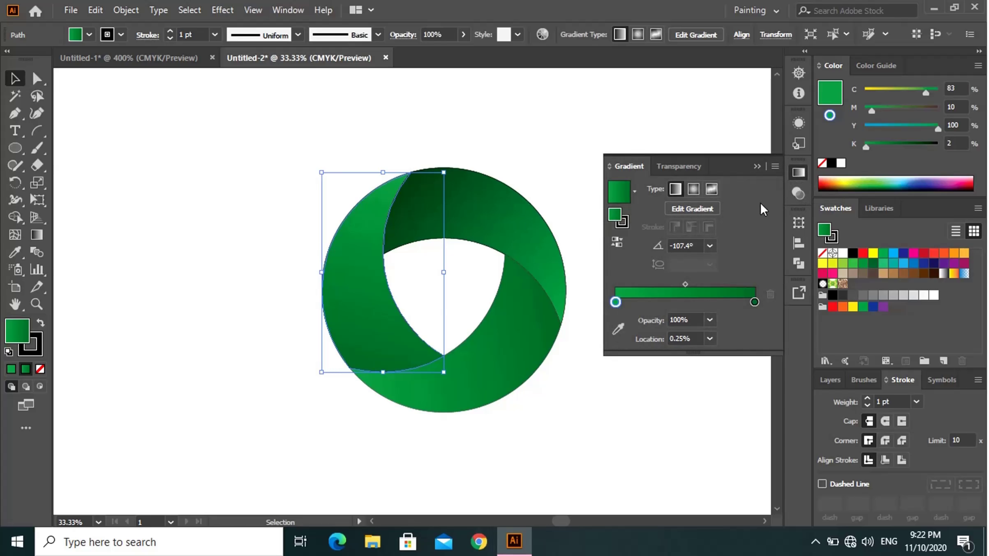
pyautogui.doubleClick(615, 302)
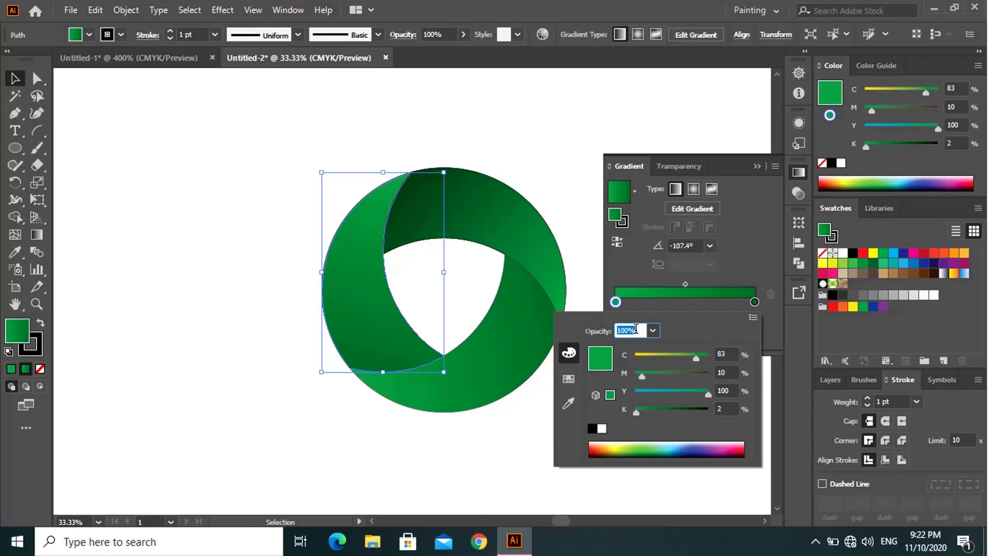
pyautogui.write('0')
pyautogui.press('Return')
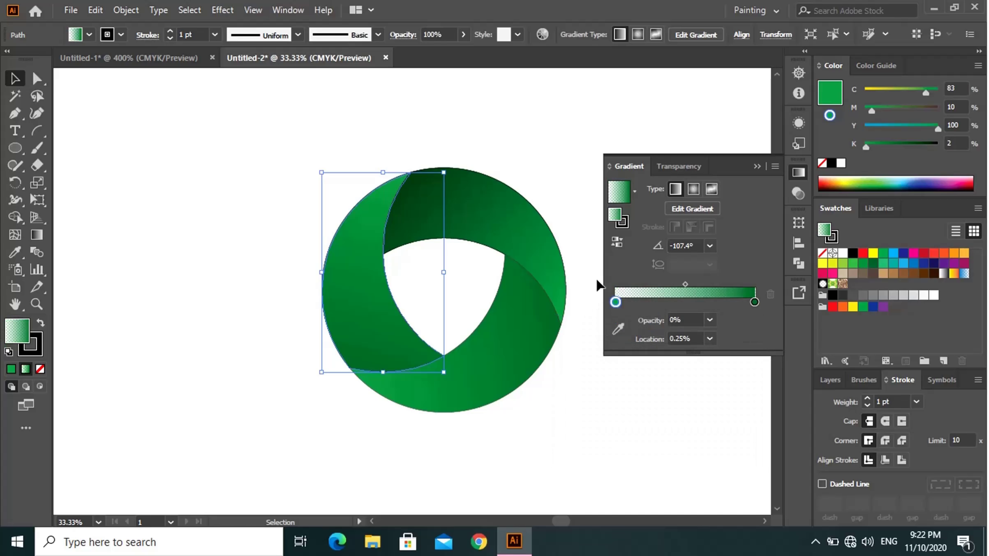
pyautogui.click(756, 166)
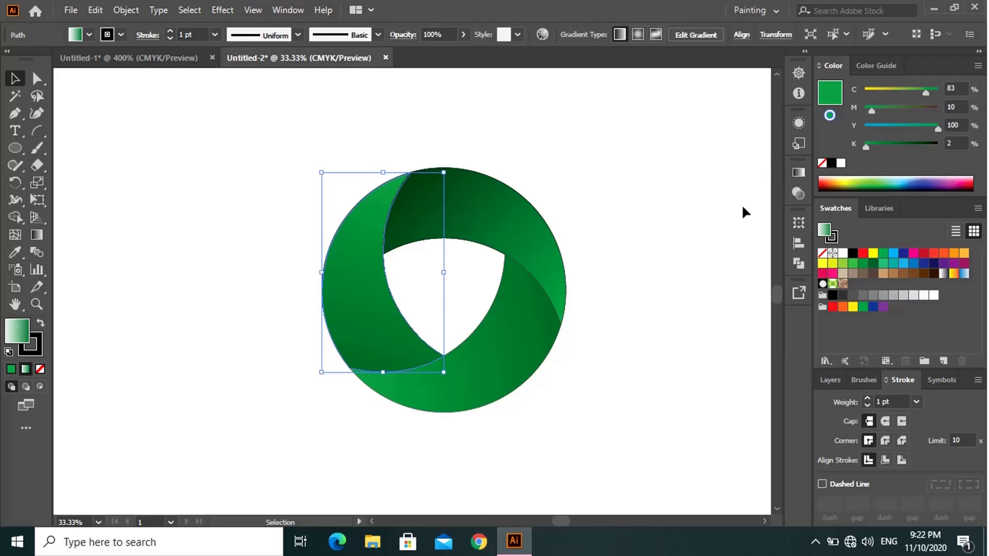
# Apply Multiply blending to the left crescent.
pyautogui.click(799, 191)
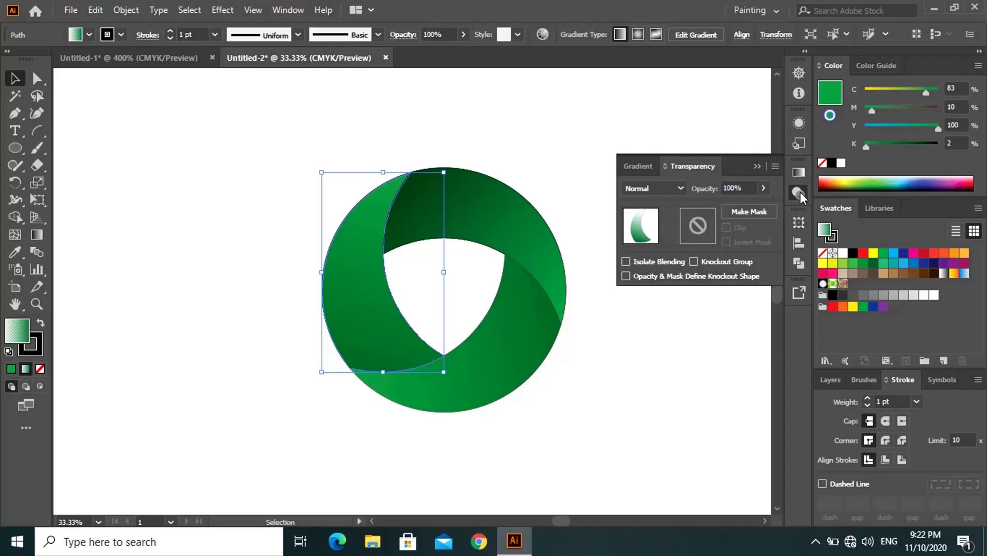
pyautogui.click(673, 187)
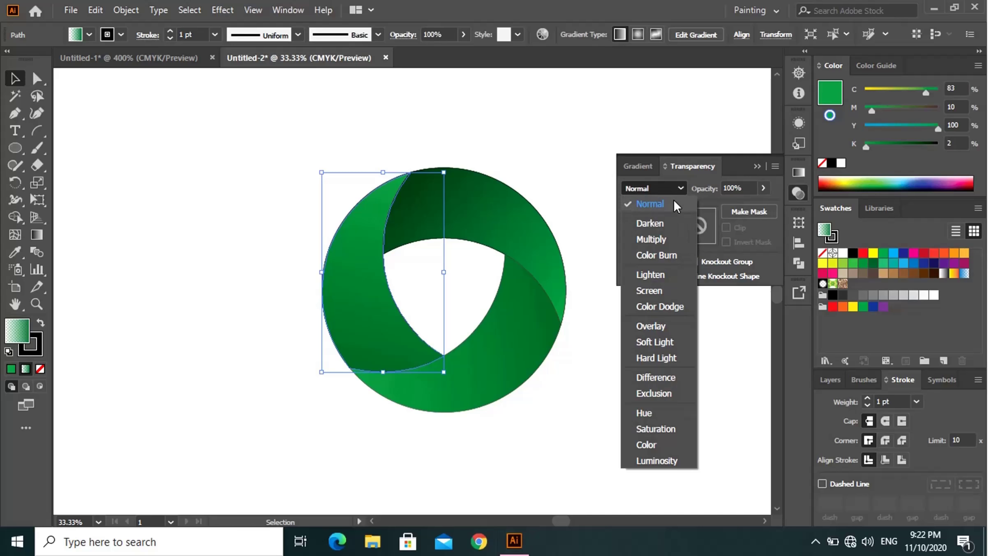
pyautogui.click(672, 238)
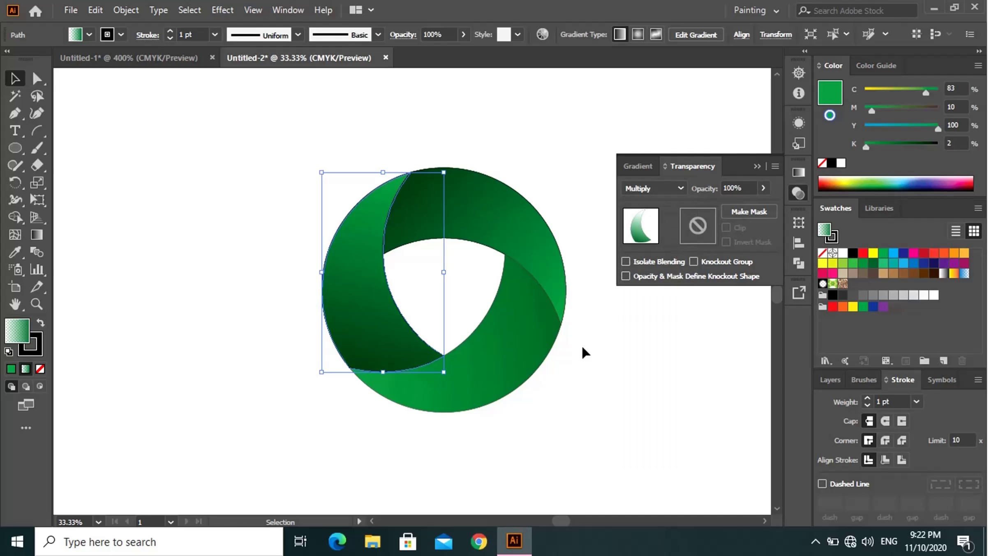
pyautogui.click(524, 365)
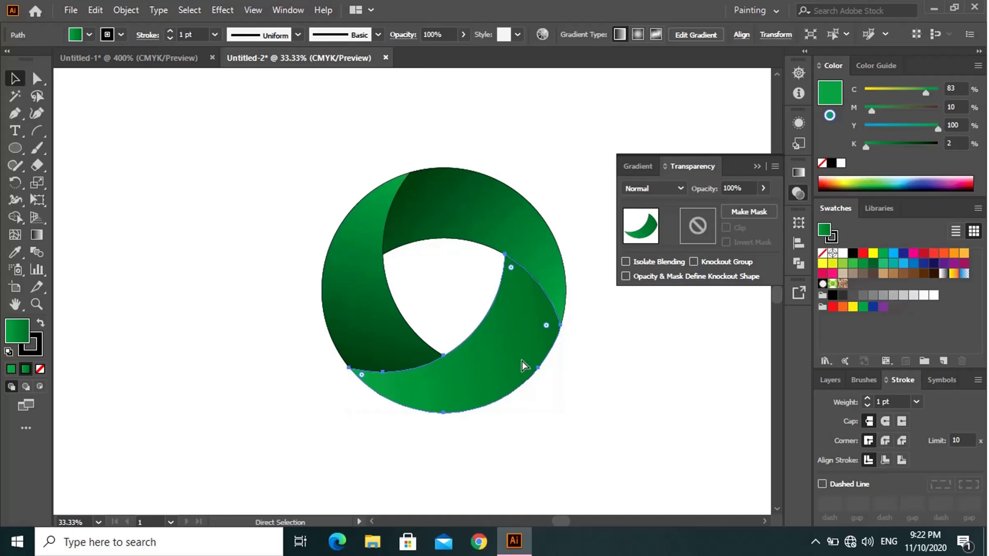
# Set the lower-right piece's starting gradient stop to 0% opacity.
pyautogui.press('a')
pyautogui.press('v')
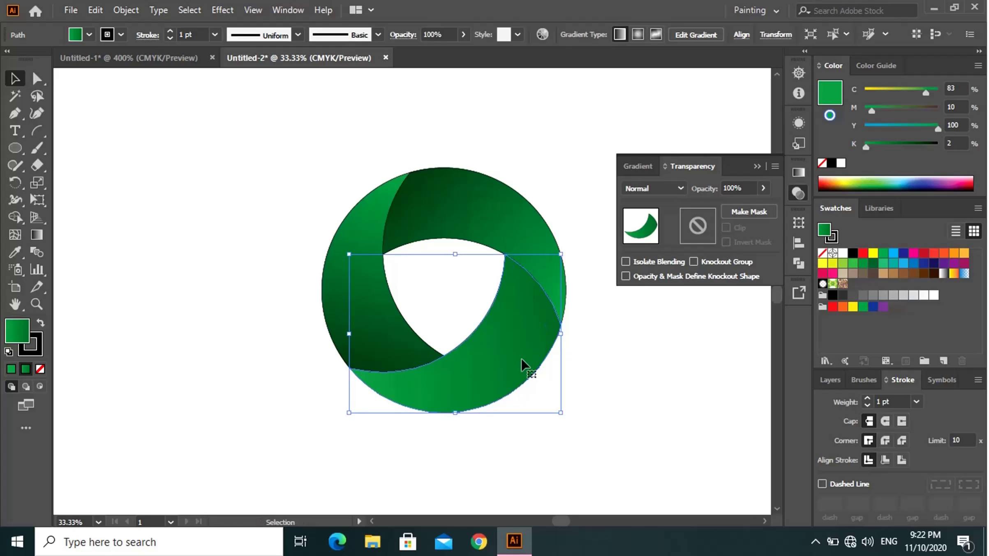
pyautogui.click(755, 167)
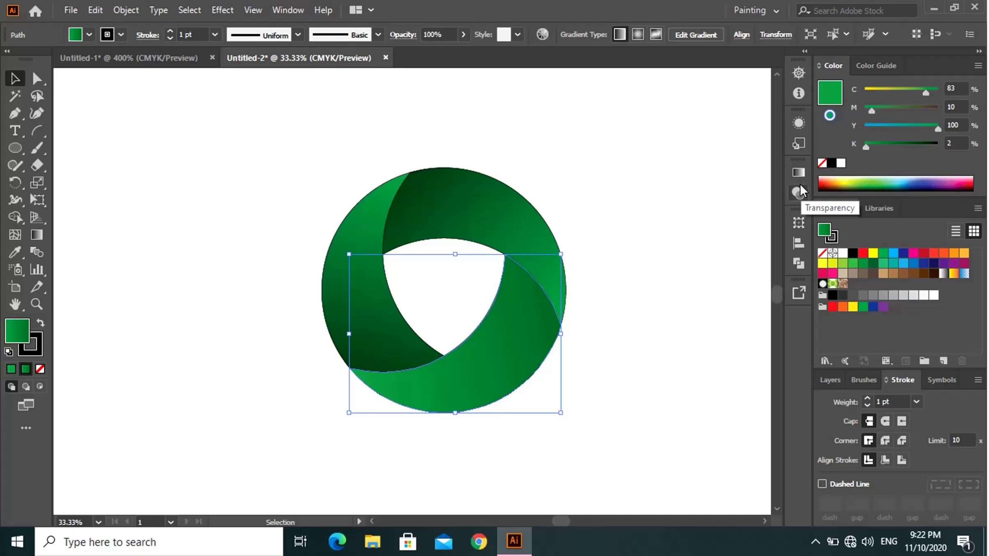
pyautogui.click(290, 9)
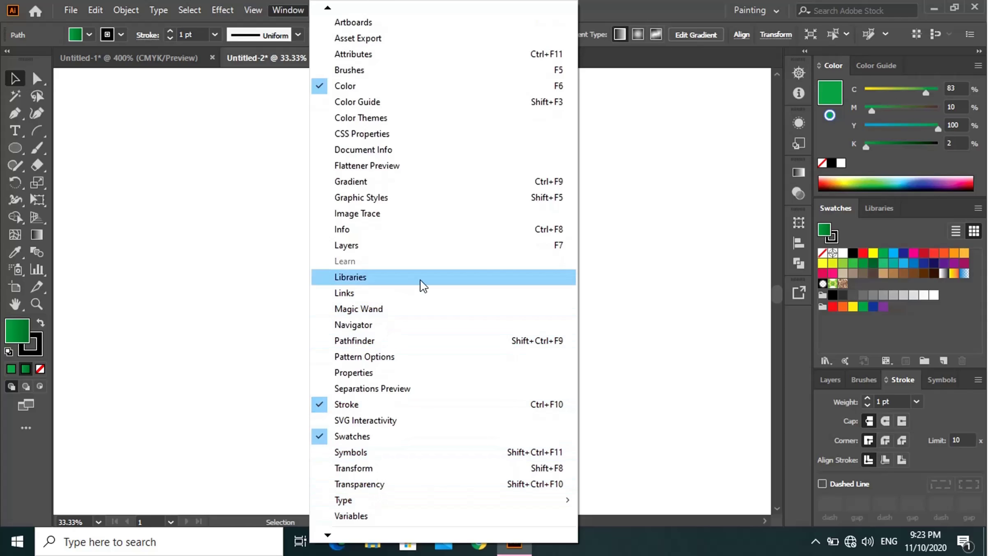
pyautogui.click(688, 354)
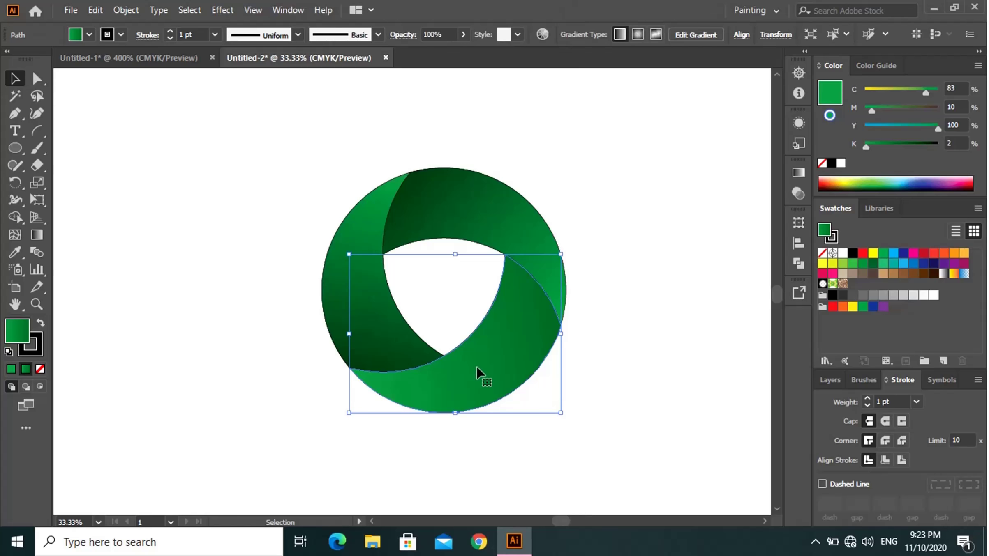
pyautogui.click(798, 173)
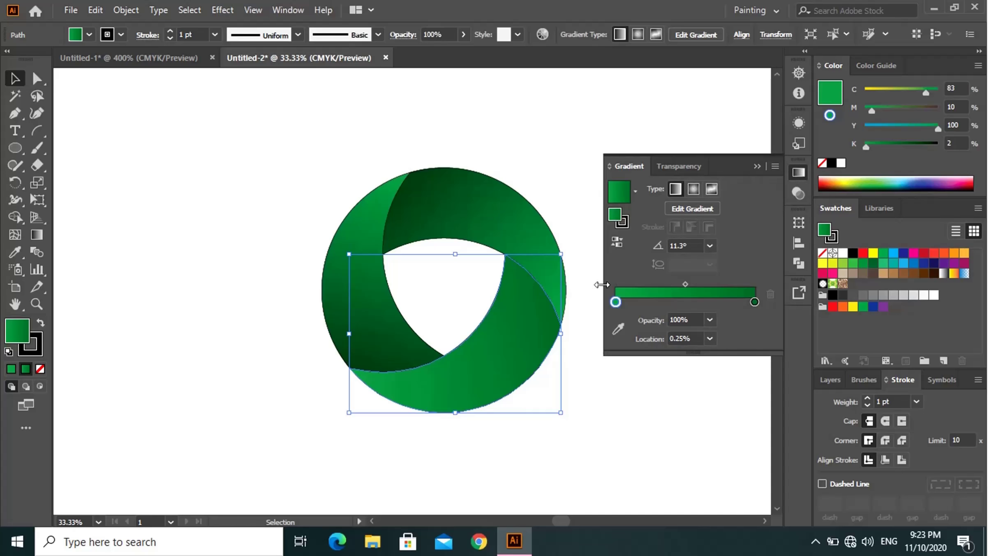
pyautogui.doubleClick(614, 302)
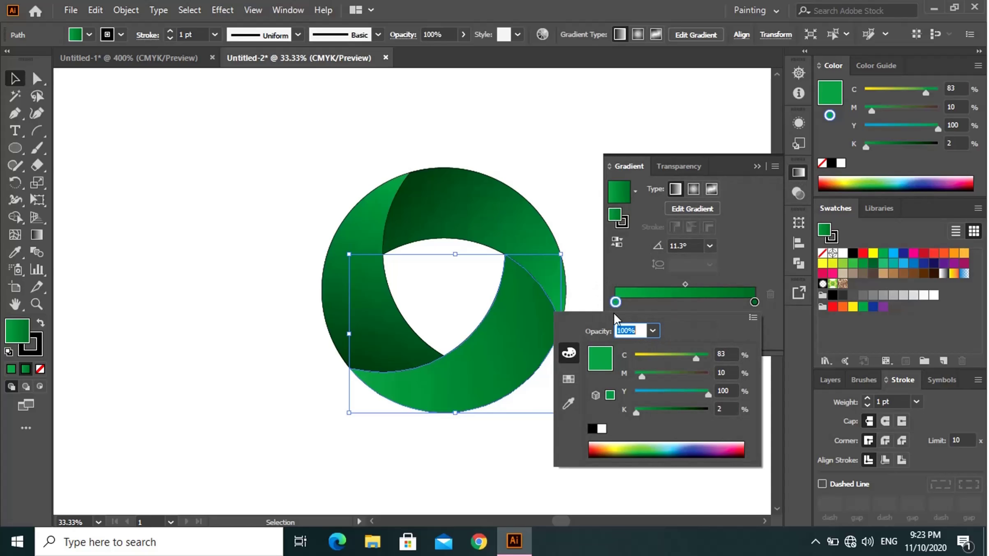
pyautogui.write('0')
pyautogui.press('Return')
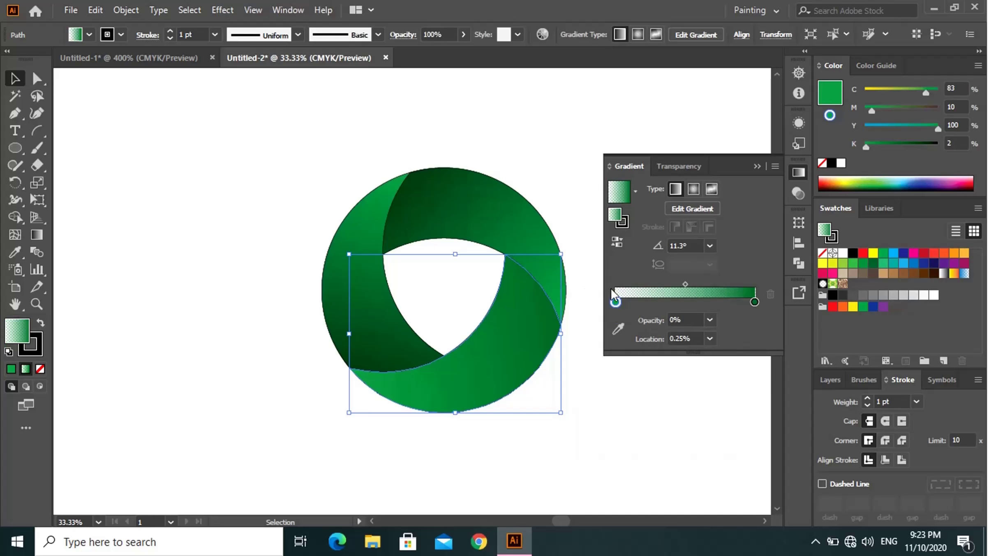
pyautogui.click(756, 166)
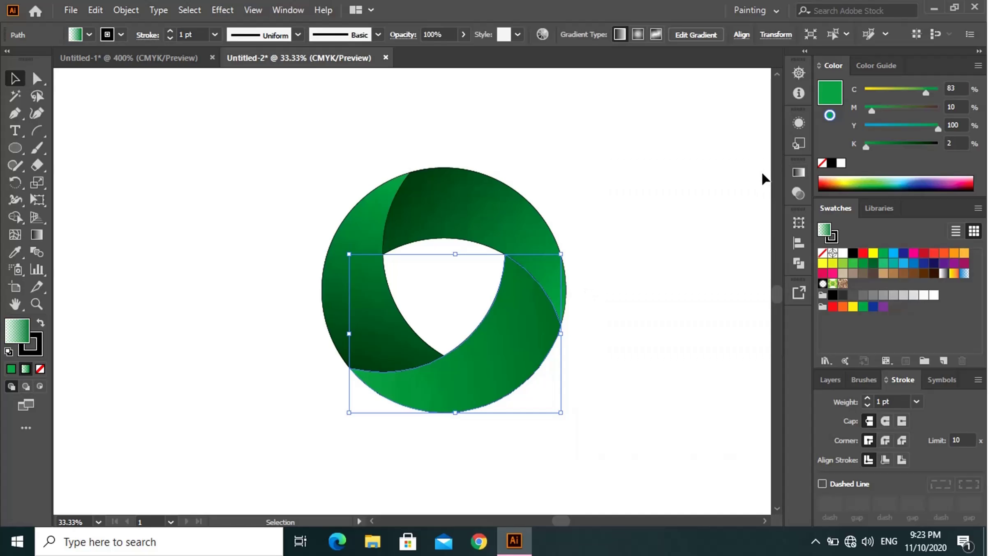
# Blend the lower-right piece with Multiply, then marquee-select all three ring pieces.
pyautogui.click(797, 194)
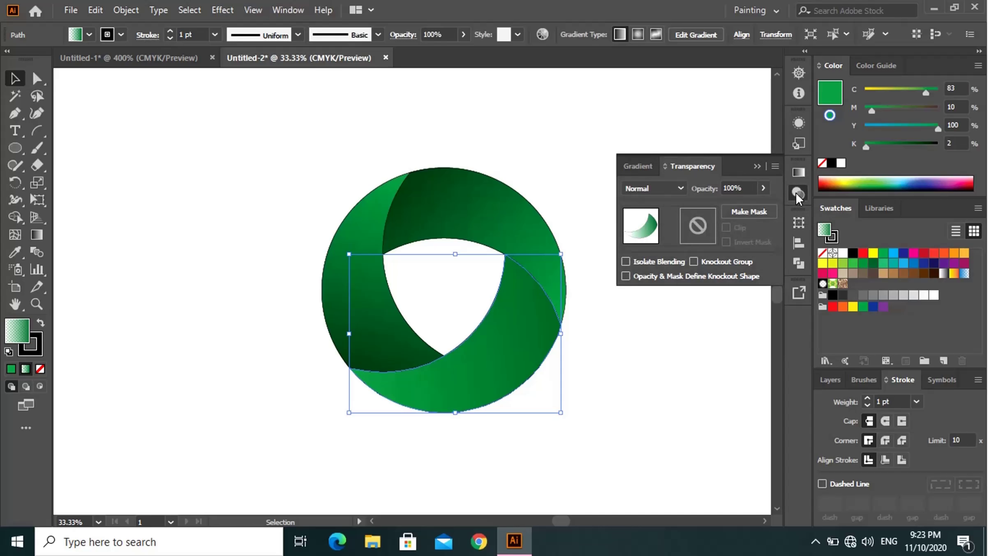
pyautogui.click(679, 189)
pyautogui.click(668, 238)
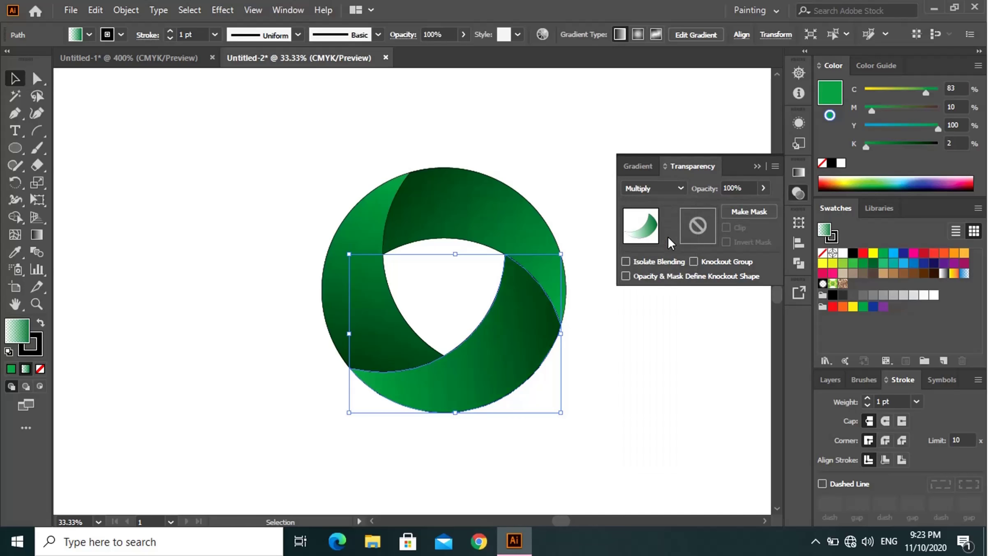
pyautogui.click(753, 165)
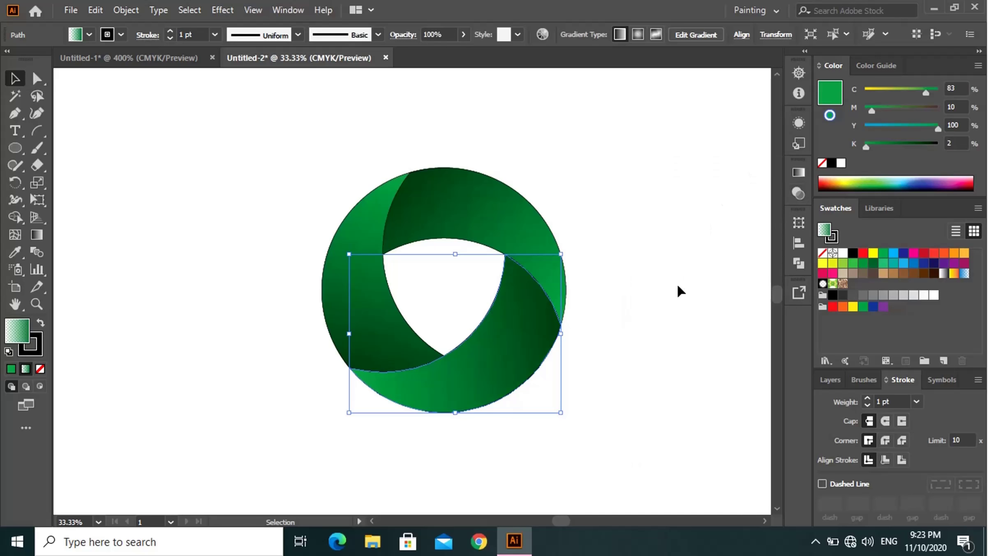
pyautogui.click(676, 287)
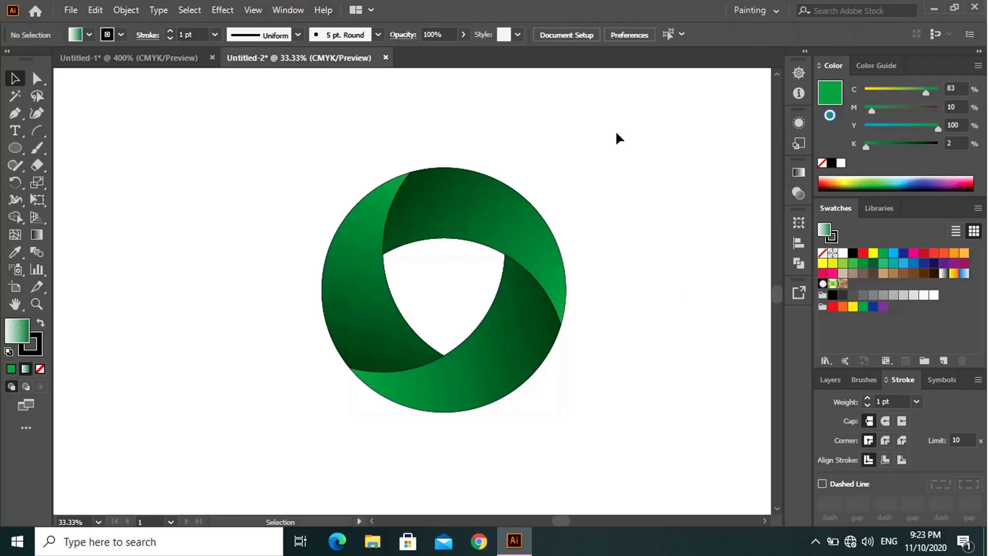
pyautogui.moveTo(616, 137); pyautogui.dragTo(293, 435)
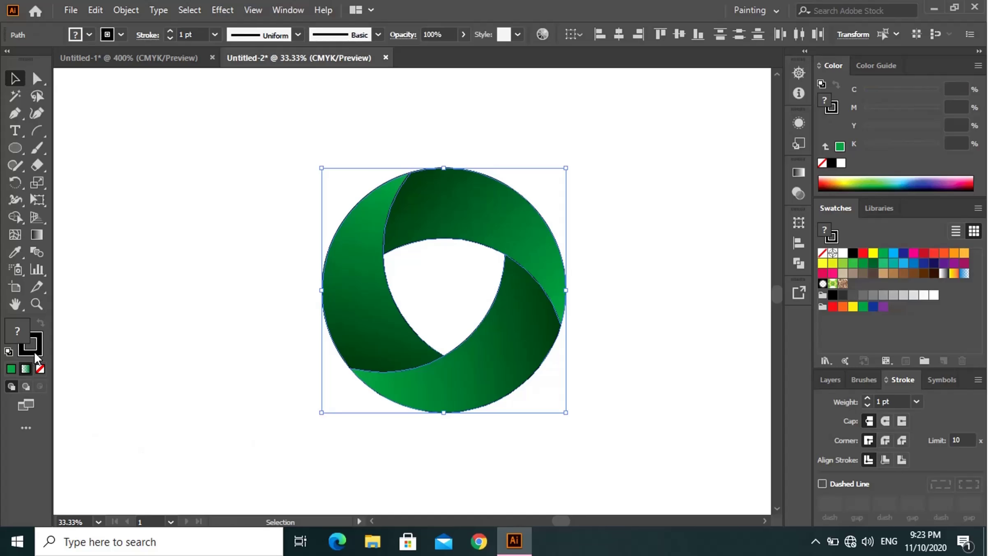
# Remove the ring's stroke and draw a full-artboard rectangle with default white fill, black stroke.
pyautogui.click(41, 369)
pyautogui.click(226, 432)
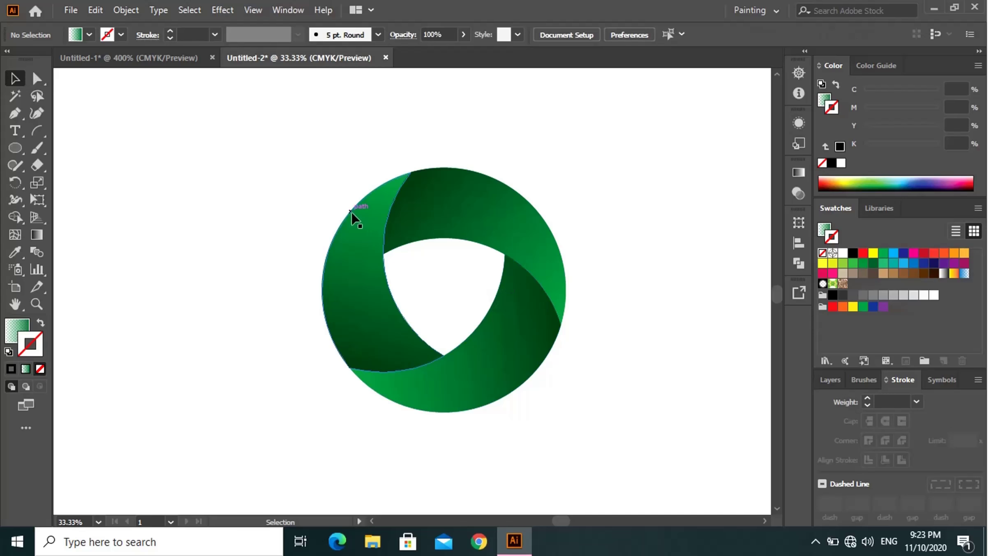
pyautogui.click(15, 148)
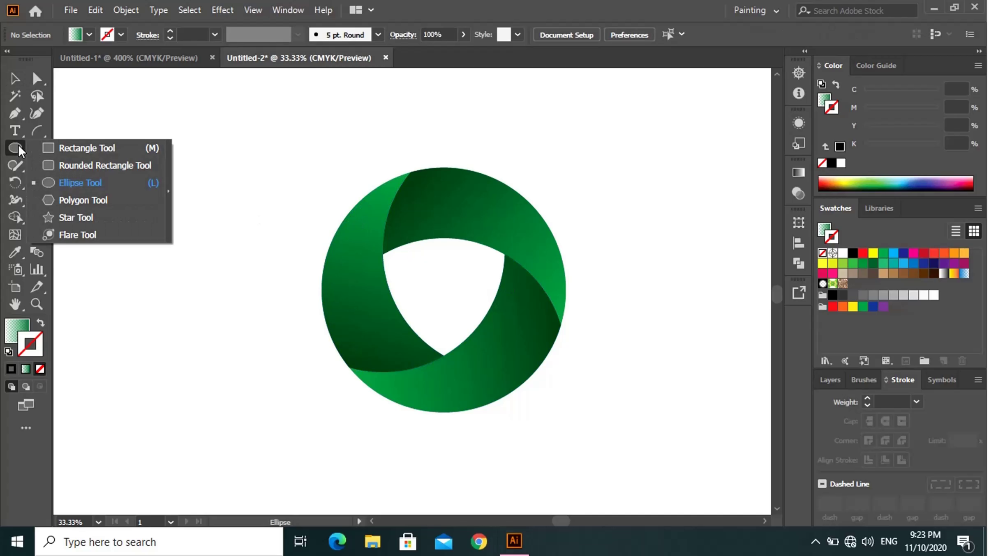
pyautogui.click(71, 148)
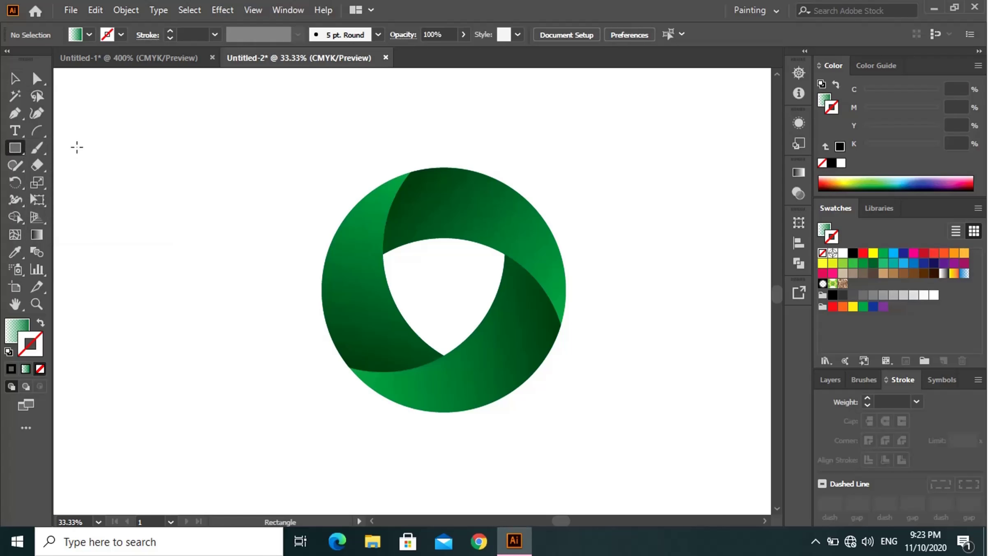
pyautogui.moveTo(71, 77)
pyautogui.mouseDown()
pyautogui.moveTo(322, 325)
pyautogui.moveTo(761, 502)
pyautogui.mouseUp()
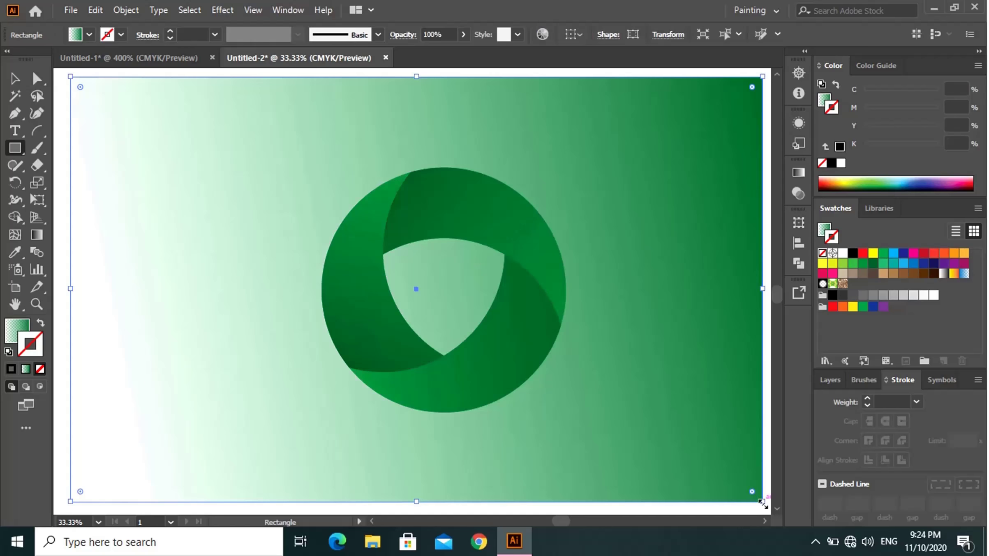
pyautogui.click(15, 79)
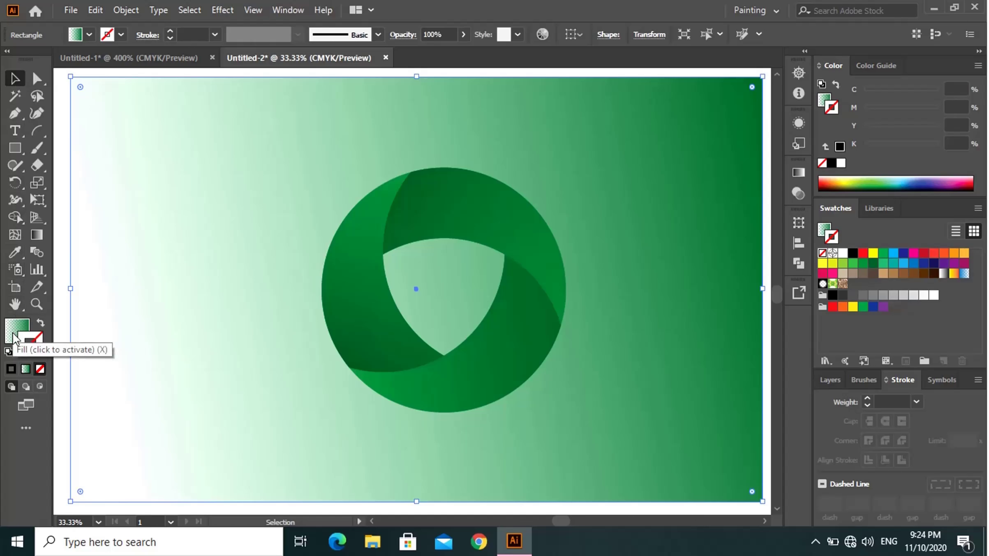
pyautogui.click(8, 351)
# Send the rectangle behind the ring and fill it light blue 80CEF9.
pyautogui.rightClick(175, 265)
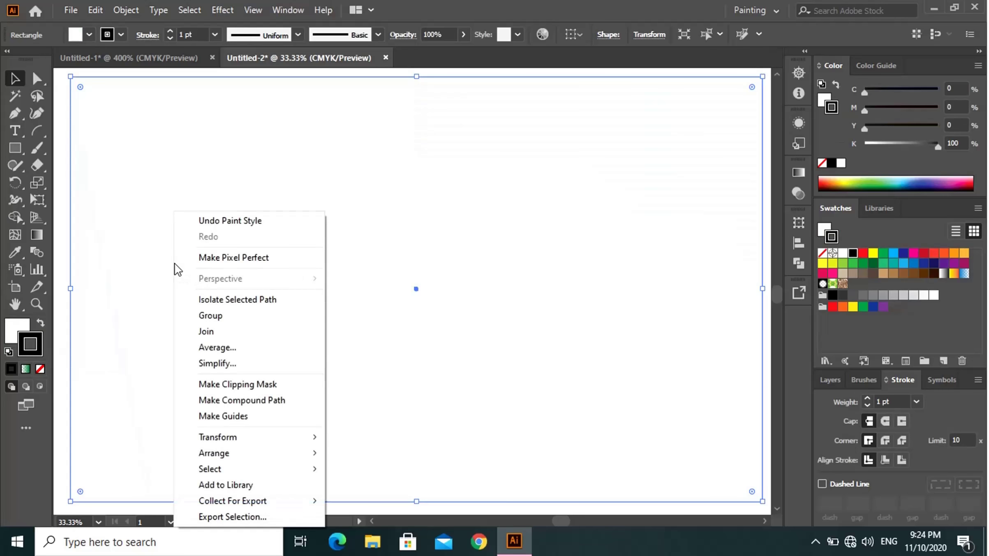
pyautogui.moveTo(224, 454)
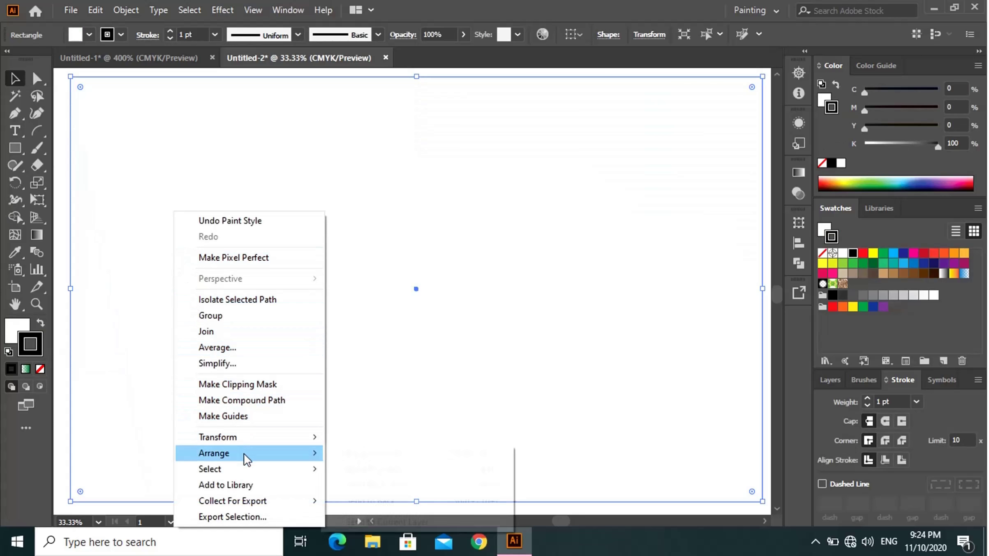
pyautogui.click(354, 499)
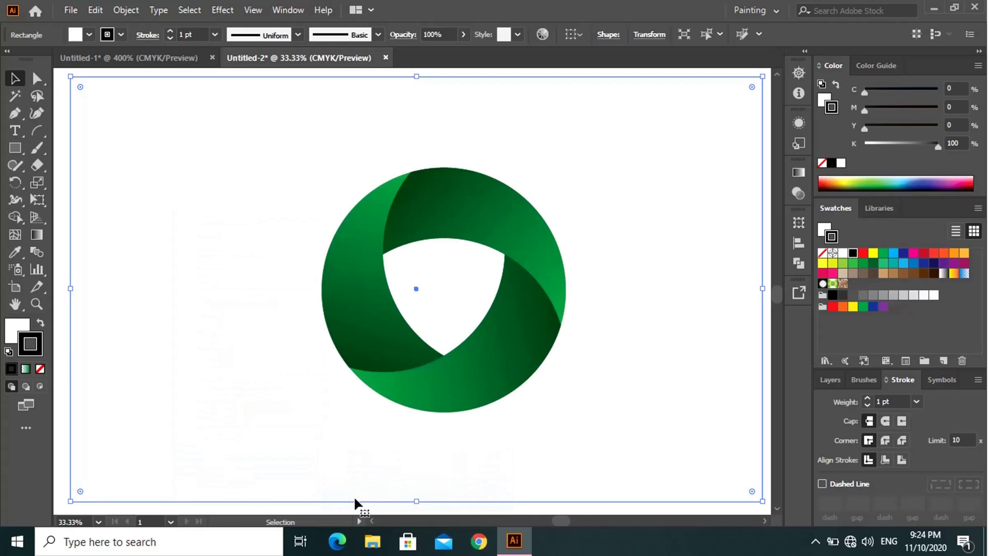
pyautogui.doubleClick(11, 332)
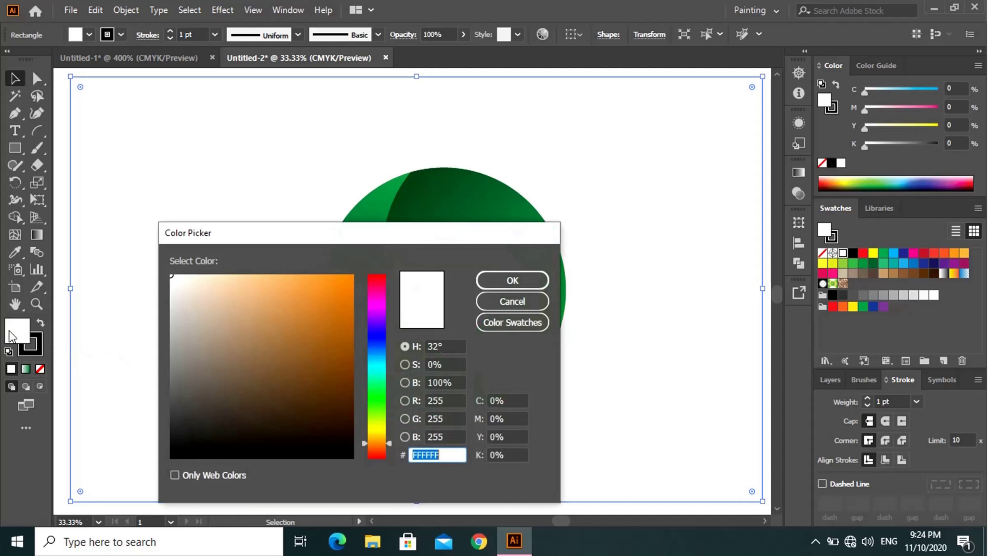
pyautogui.click(383, 356)
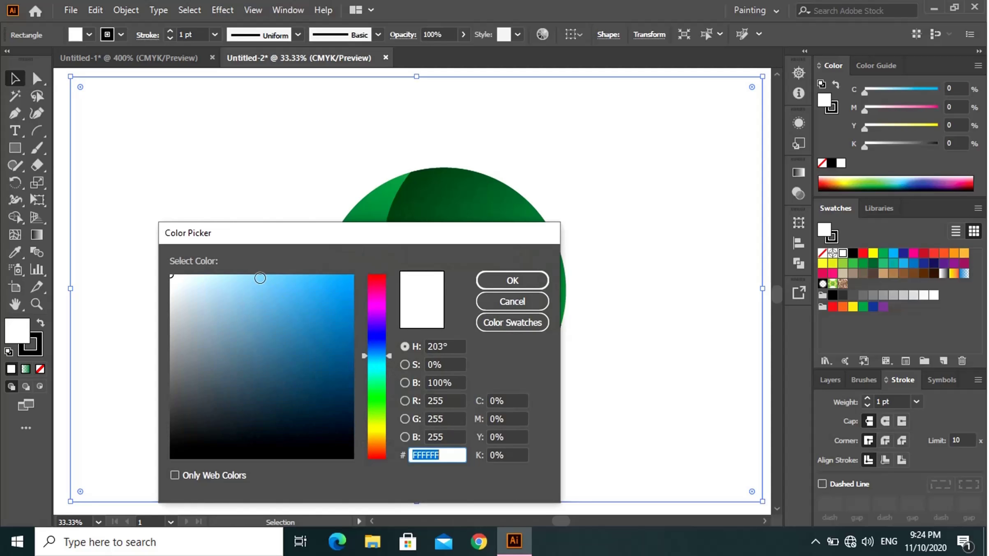
pyautogui.click(259, 279)
pyautogui.click(493, 281)
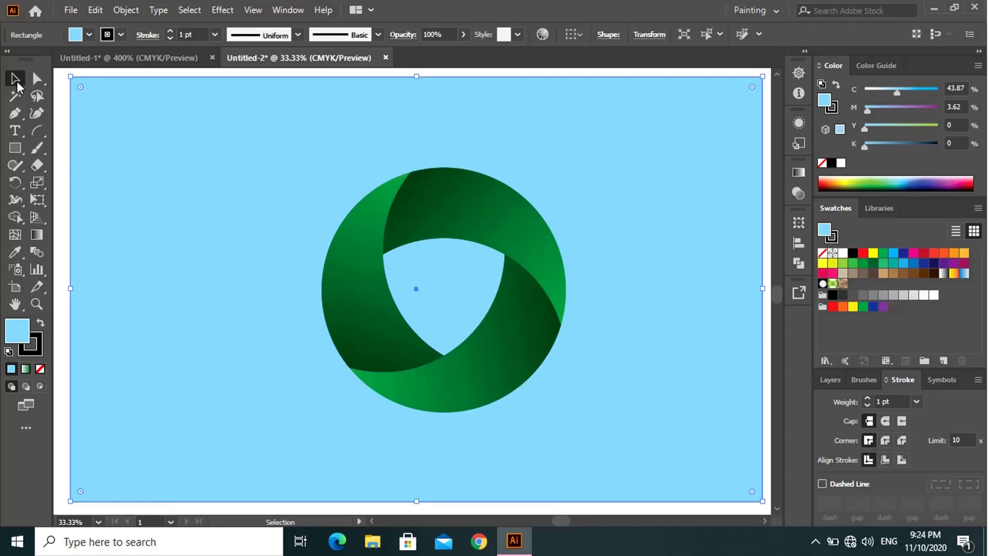
# Nudge the blue background rectangle two steps to the right.
pyautogui.click(65, 158)
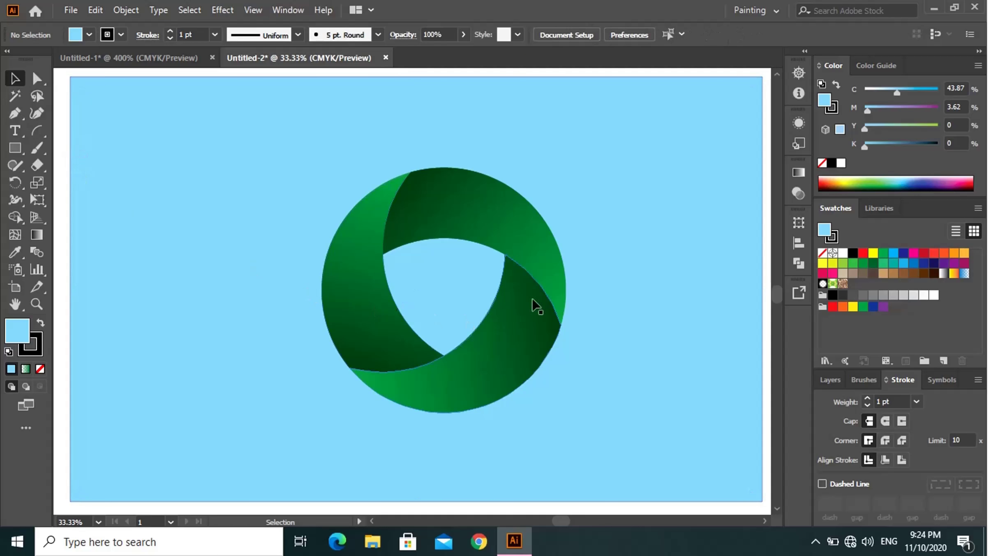
pyautogui.click(576, 289)
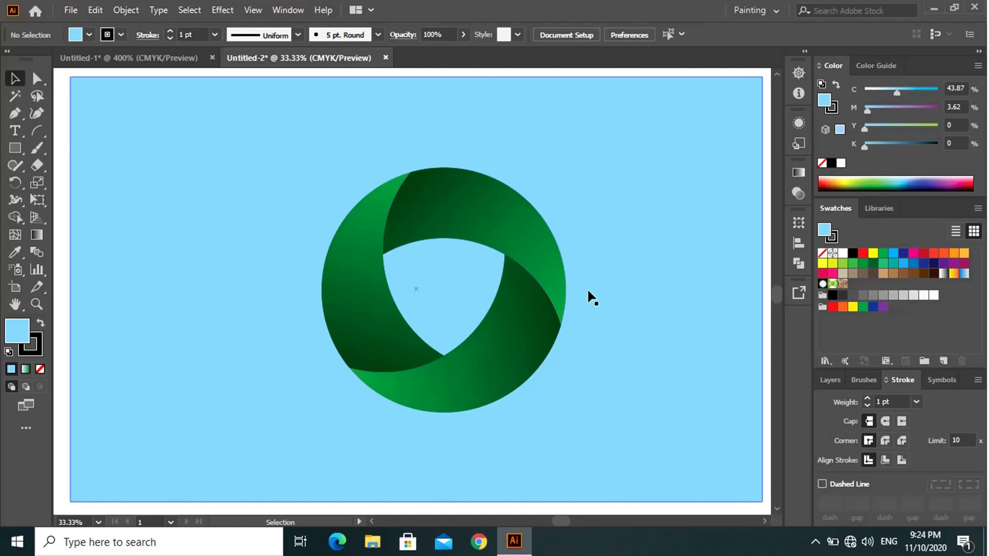
pyautogui.press('Right')
pyautogui.press('Right')
pyautogui.press('Right')
pyautogui.press('Right')
pyautogui.press('Right')
pyautogui.press('Right')
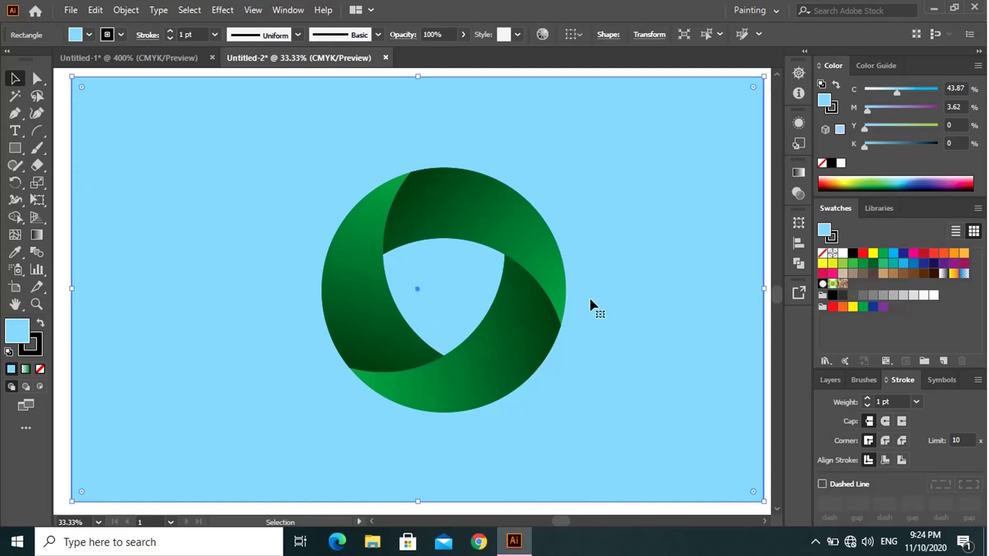
pyautogui.press('Right')
pyautogui.press('Right')
pyautogui.press('Right')
pyautogui.press('Right')
pyautogui.press('Right')
pyautogui.press('Right')
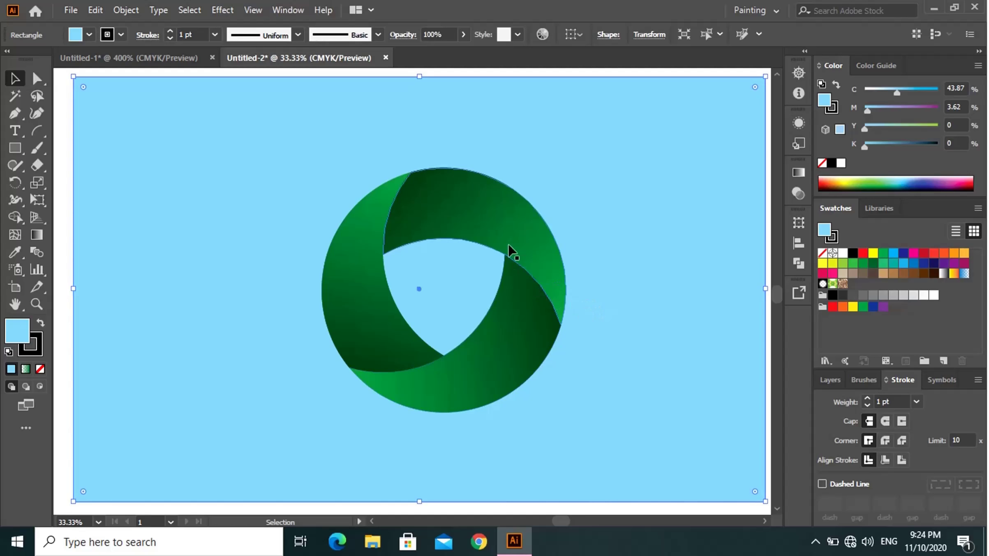
# Place the text 'Circle Logo' below the ring and highlight its characters.
pyautogui.click(14, 131)
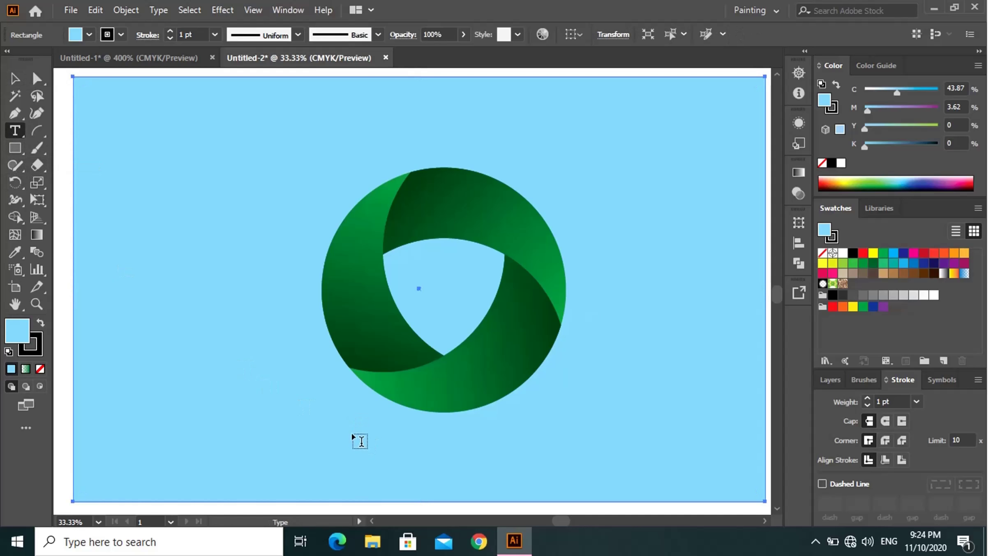
pyautogui.click(360, 439)
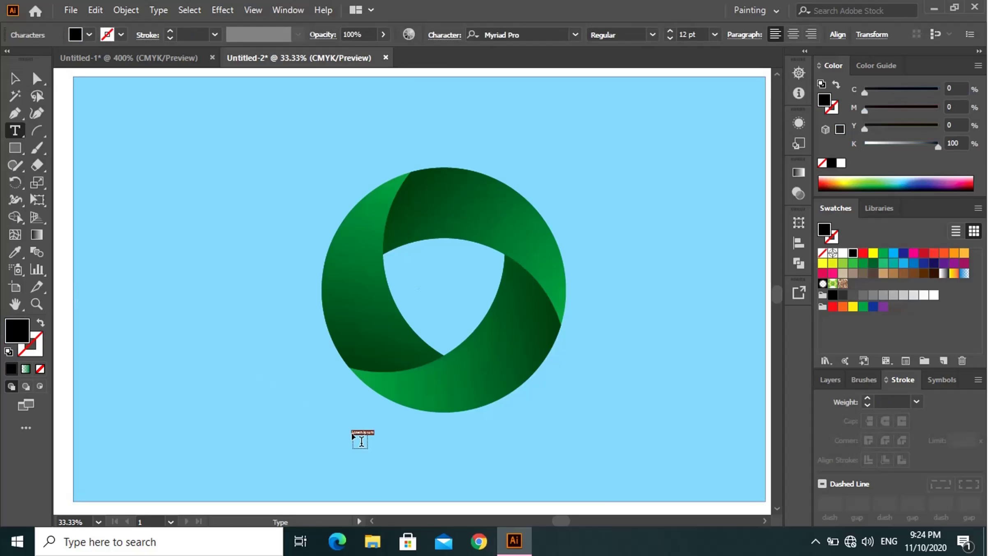
pyautogui.press('BackSpace')
pyautogui.write('Circle Logo')
pyautogui.scroll(1, 350, 446)
pyautogui.scroll(1, 351, 446)
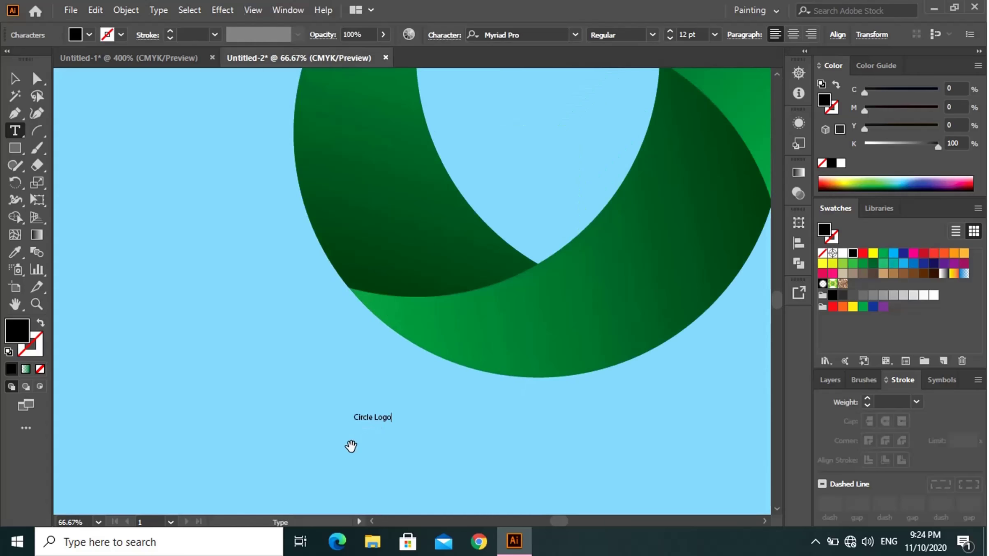
pyautogui.click(13, 82)
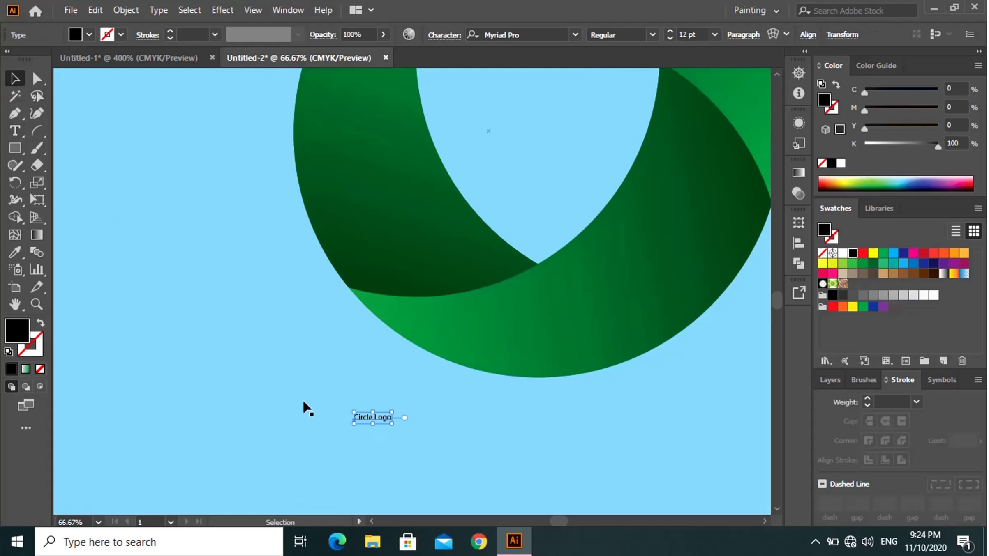
pyautogui.doubleClick(389, 417)
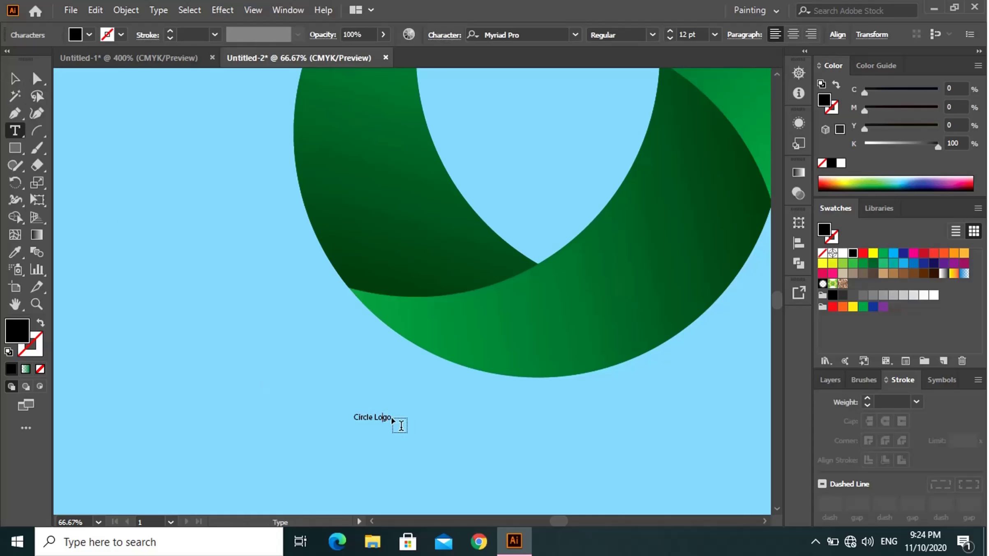
pyautogui.moveTo(388, 417)
pyautogui.mouseDown()
pyautogui.moveTo(341, 415)
pyautogui.moveTo(398, 428)
pyautogui.mouseUp()
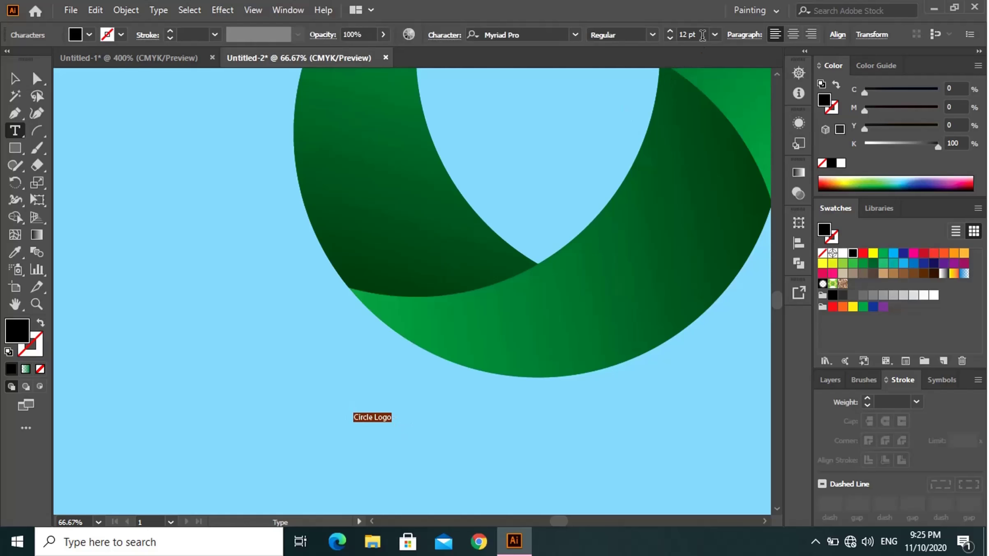
# Format the 'Circle Logo' title as 72 pt News706 BT Bold.
pyautogui.click(715, 34)
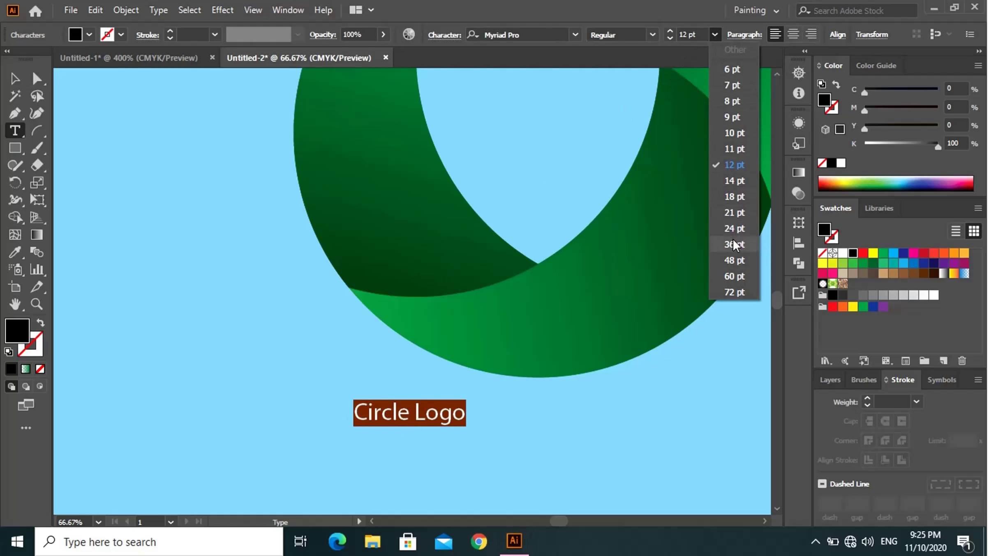
pyautogui.click(736, 292)
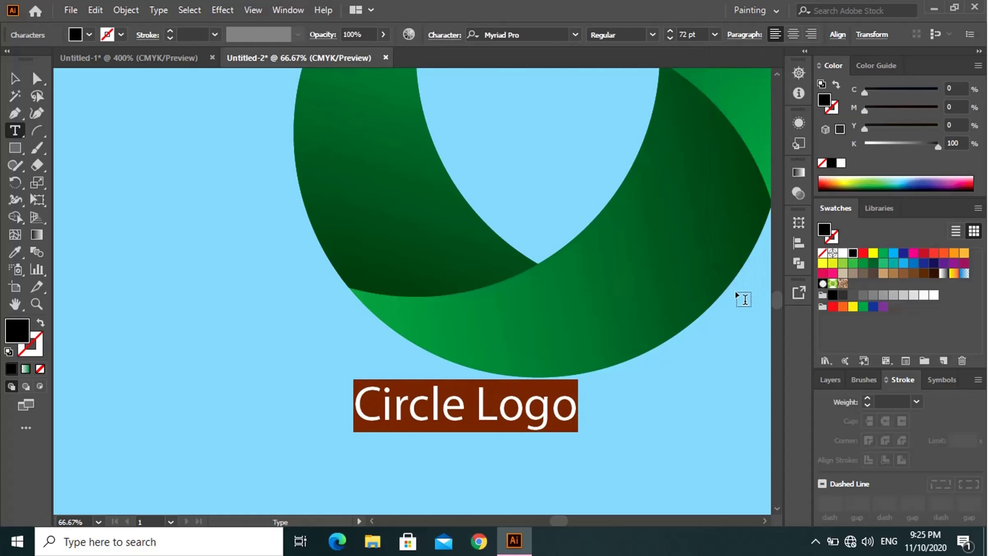
pyautogui.click(575, 35)
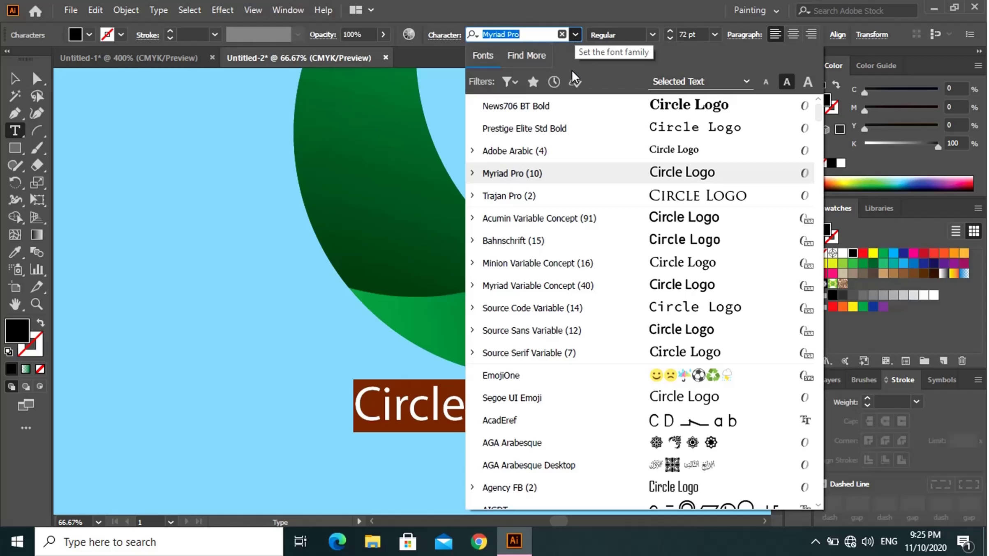
pyautogui.click(573, 110)
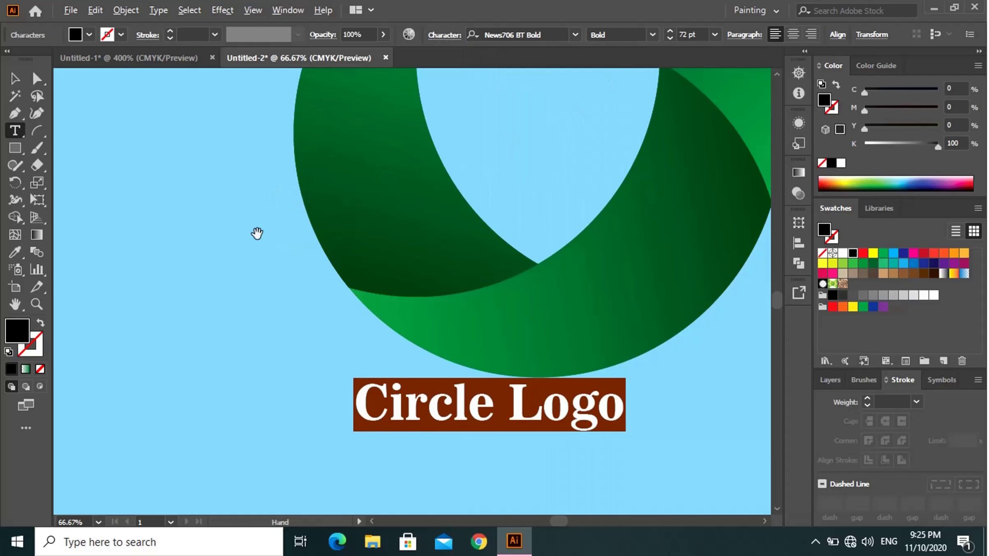
pyautogui.keyDown('alt'); pyautogui.scroll(-1, 257, 233); pyautogui.keyUp('alt')
pyautogui.keyDown('alt'); pyautogui.scroll(-1, 257, 233); pyautogui.keyUp('alt')
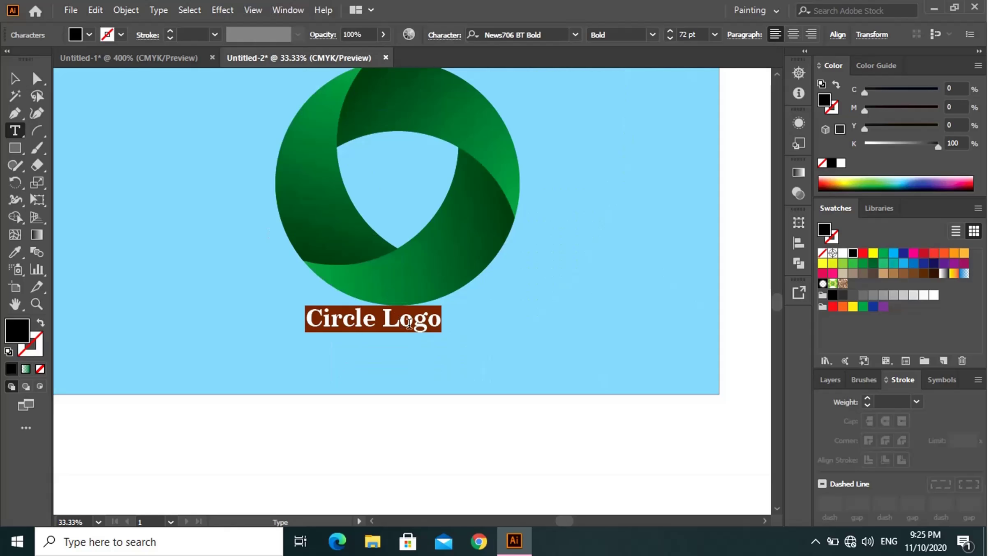
# Scale up the 'Circle Logo' title and move it lower under the ring.
pyautogui.press('Escape')
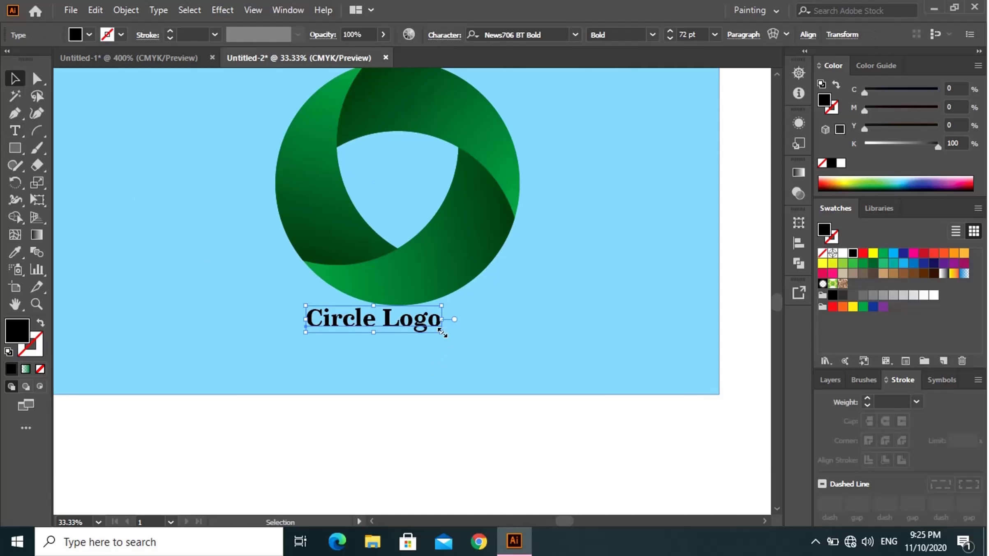
pyautogui.moveTo(441, 332); pyautogui.dragTo(471, 352)
pyautogui.moveTo(392, 319); pyautogui.dragTo(397, 333)
# Stretch the blue background further down and to the right.
pyautogui.click(491, 364)
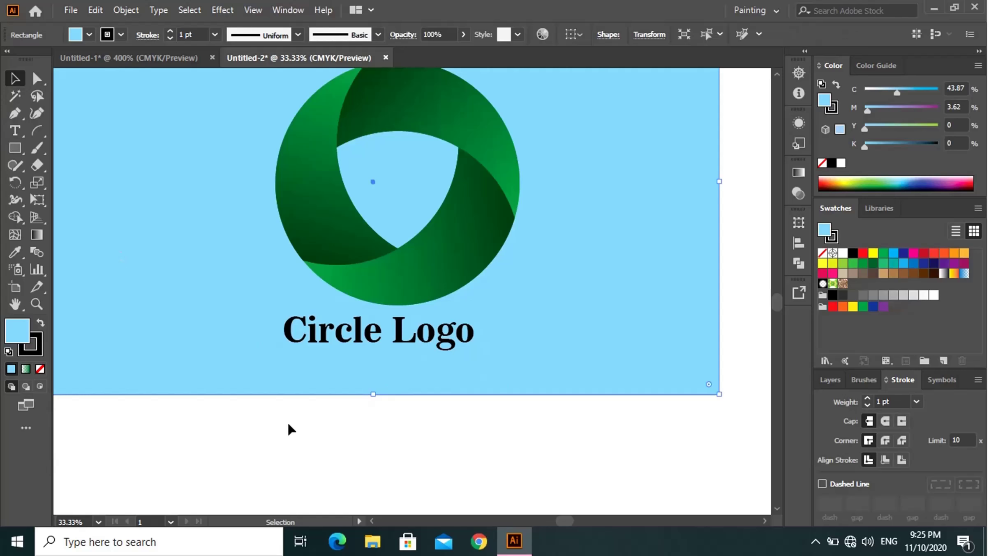
pyautogui.moveTo(374, 395); pyautogui.dragTo(411, 489)
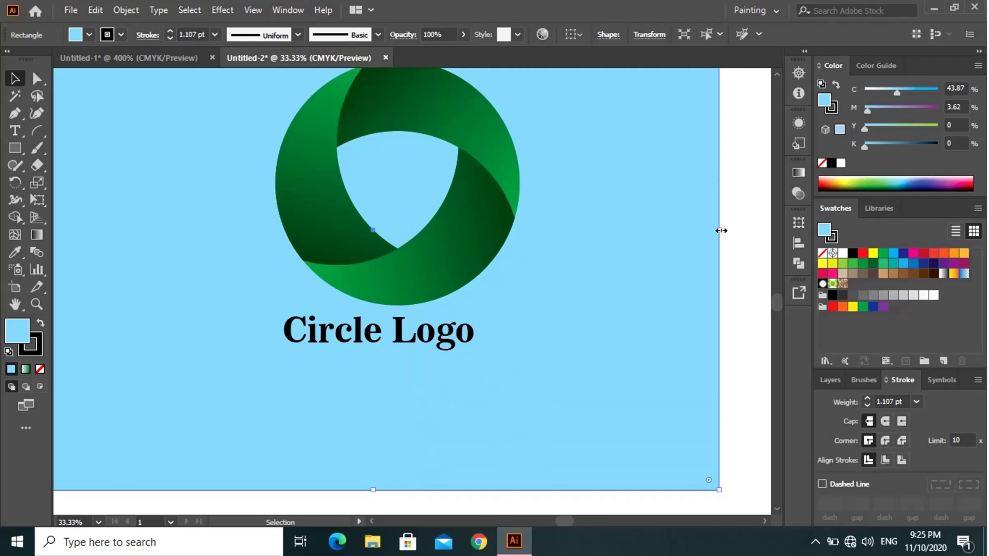
pyautogui.moveTo(719, 230)
pyautogui.mouseDown()
pyautogui.moveTo(769, 235)
pyautogui.moveTo(760, 235)
pyautogui.mouseUp()
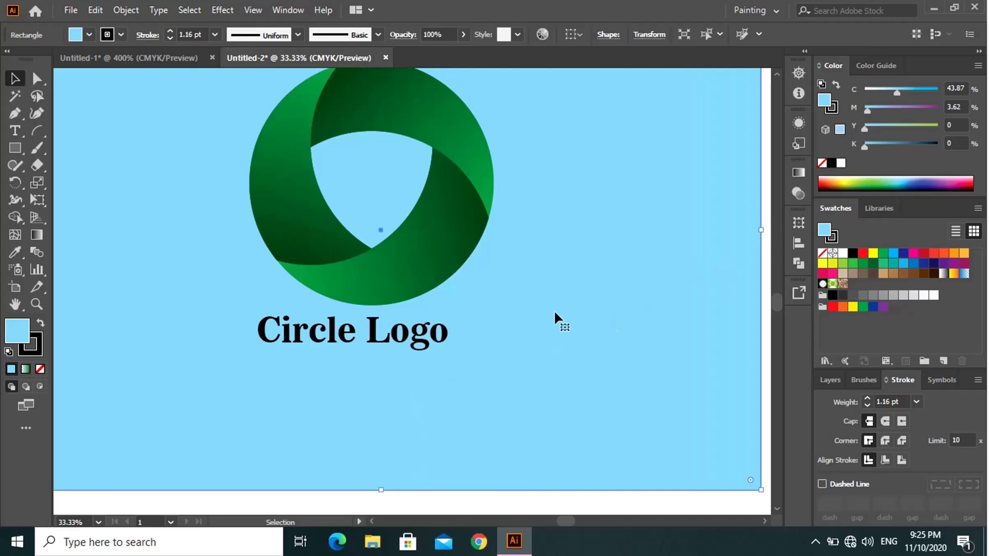
pyautogui.moveTo(530, 289); pyautogui.dragTo(555, 347)
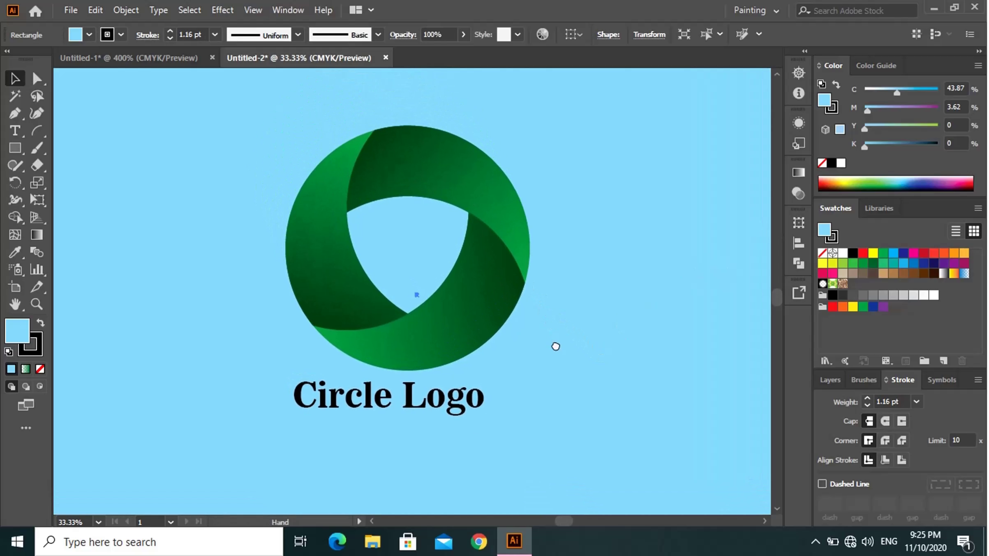